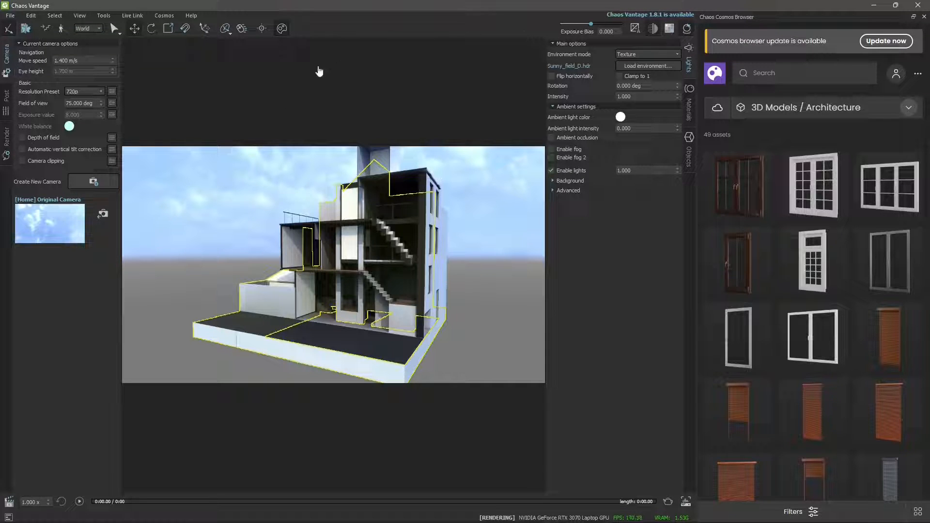
Step: Deselect the building model and return the Cosmos browser to its home page
click(185, 280)
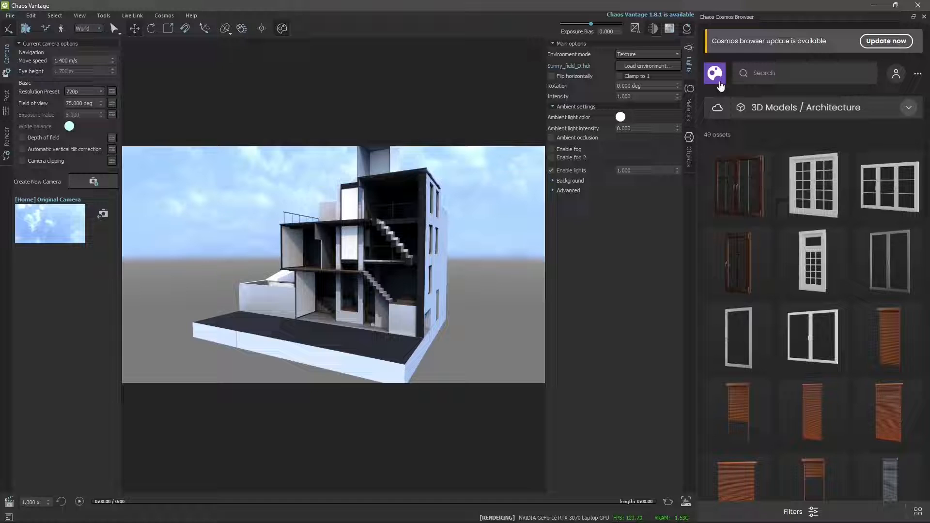
click(719, 82)
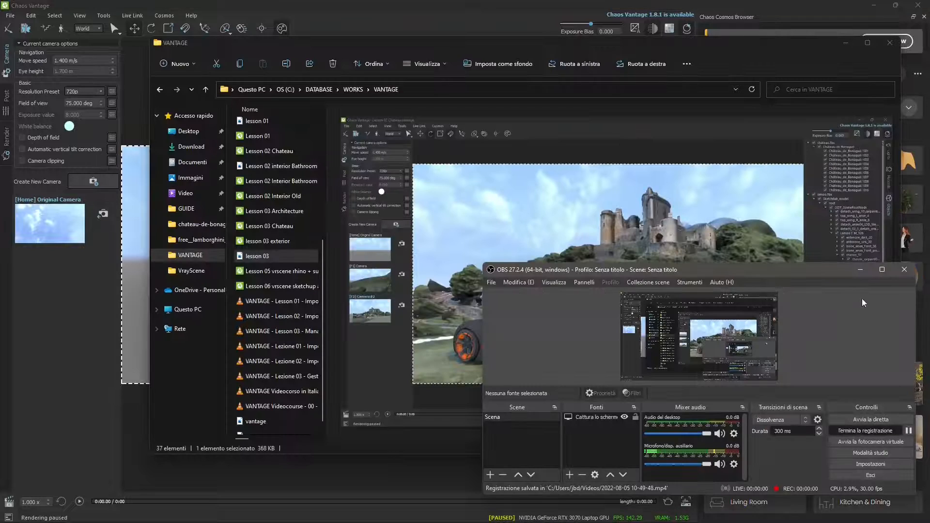
Step: Minimize the recording program and preview the lesson 03 and Lesson 02 interior Bathroom images in the VANTAGE folder
click(854, 268)
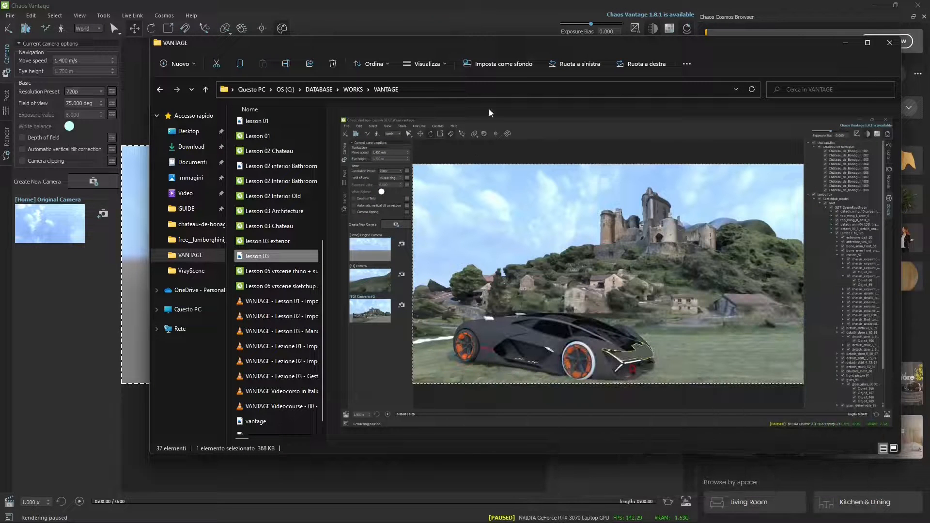
drag(501, 53, 490, 52)
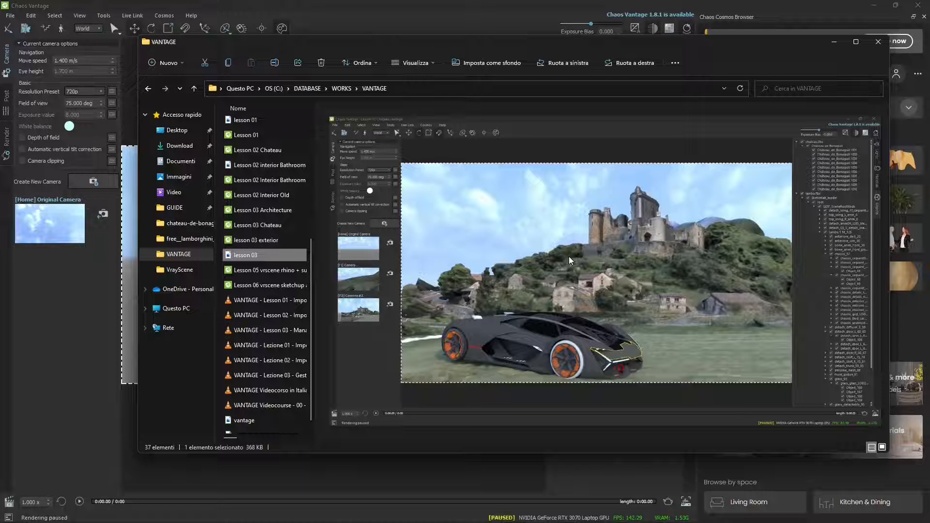
click(277, 167)
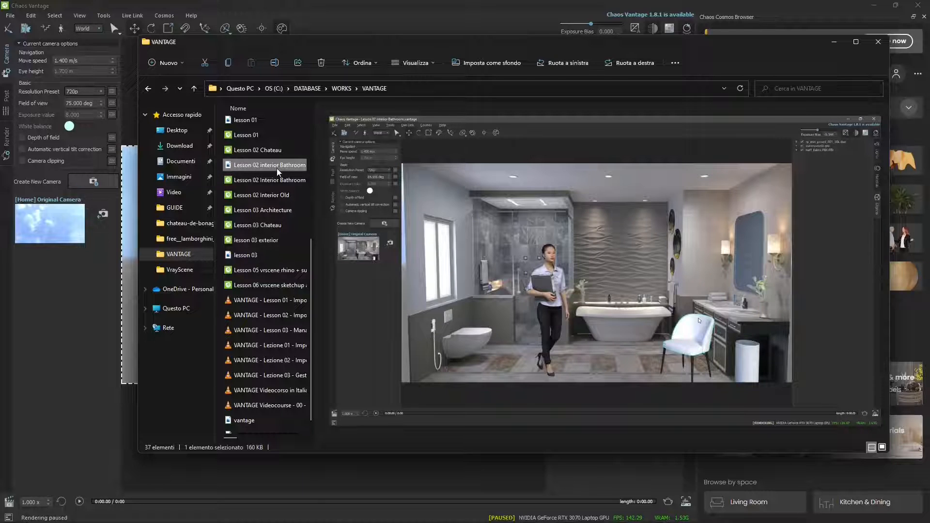
click(258, 255)
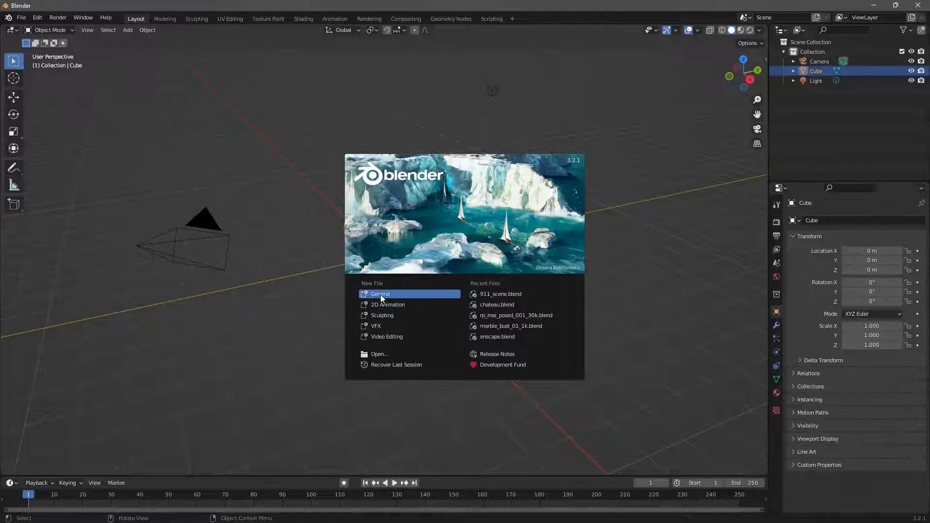
Step: Start a new General scene in Blender and delete the default cube
click(380, 294)
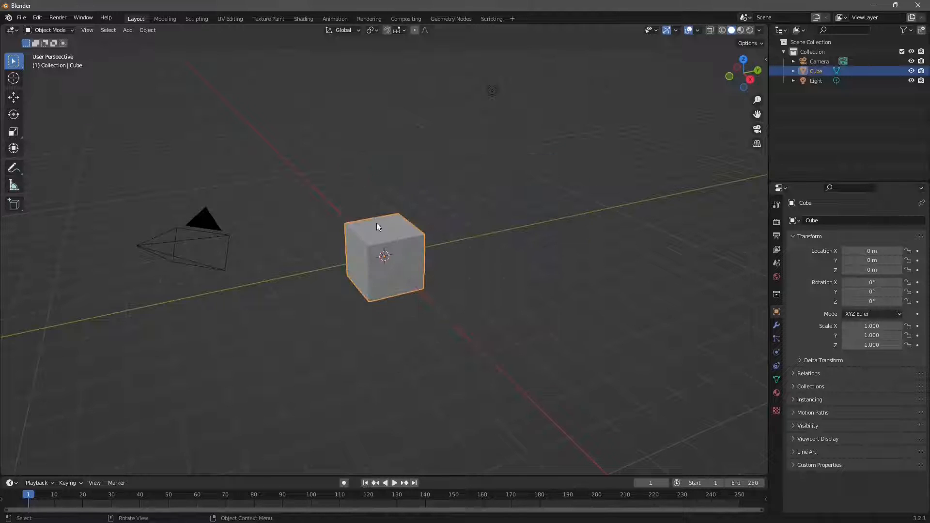
key(Delete)
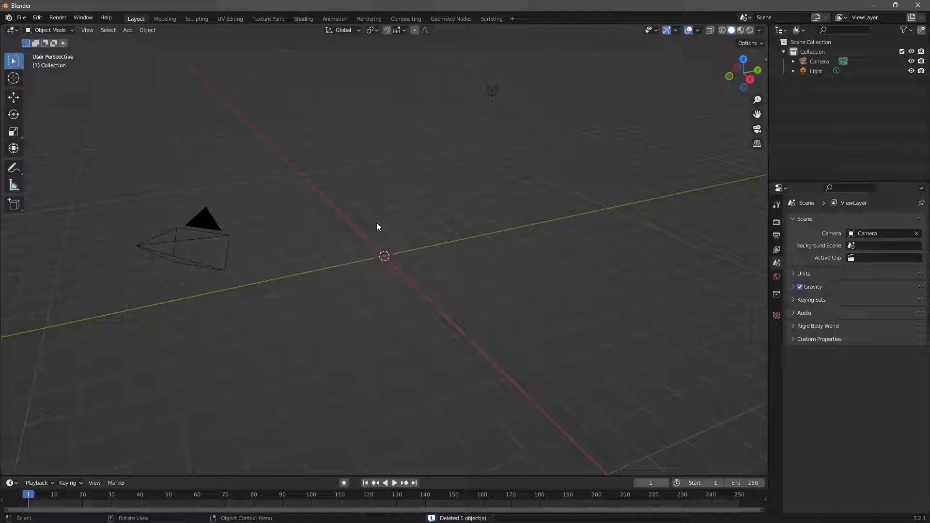
Step: Open the recent file chateau.blend without saving the current scene
click(21, 17)
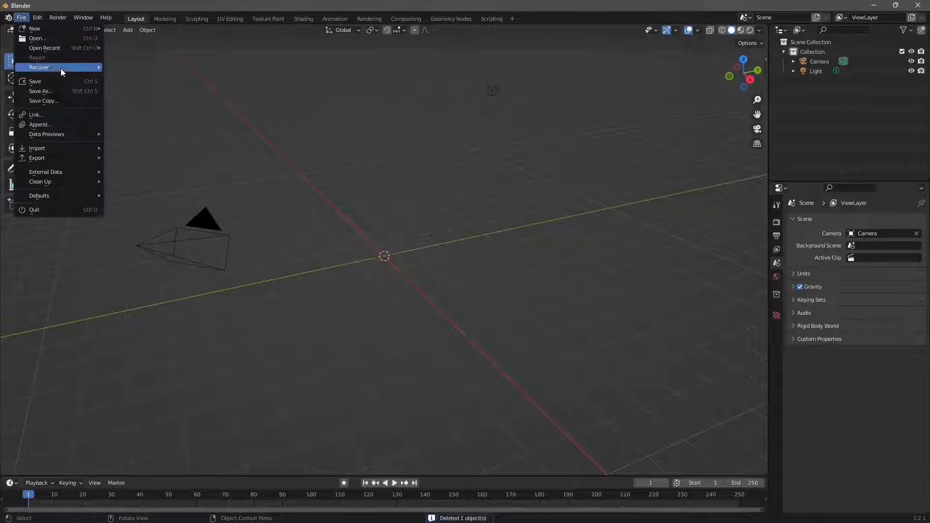
mouse_move(62, 72)
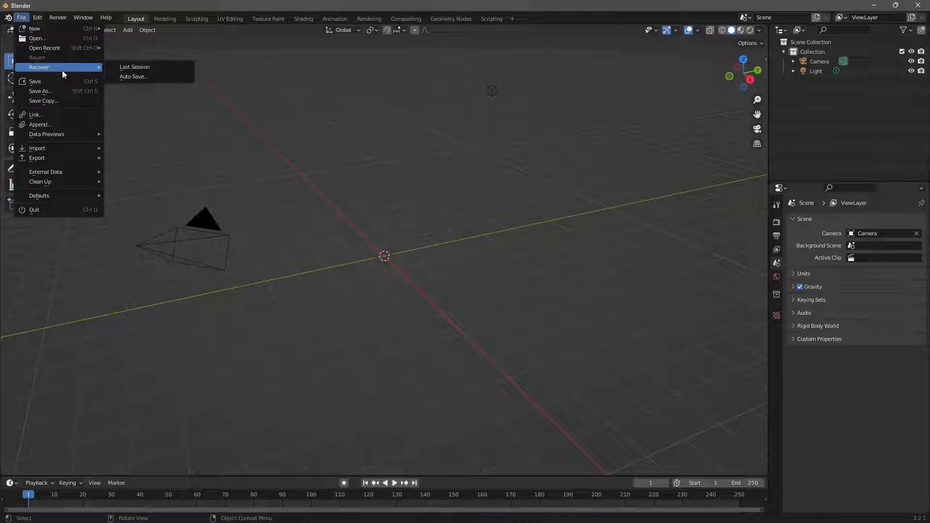
click(22, 18)
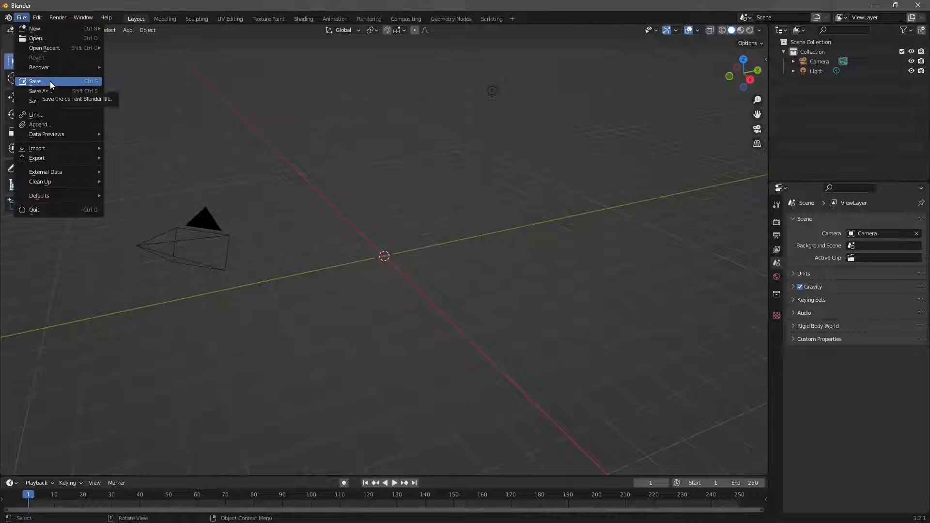
mouse_move(63, 49)
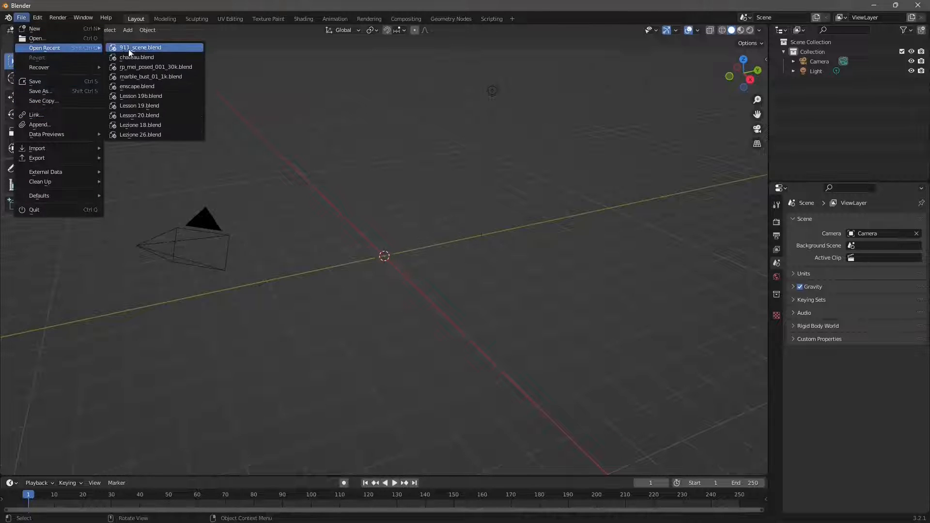
click(151, 57)
click(488, 285)
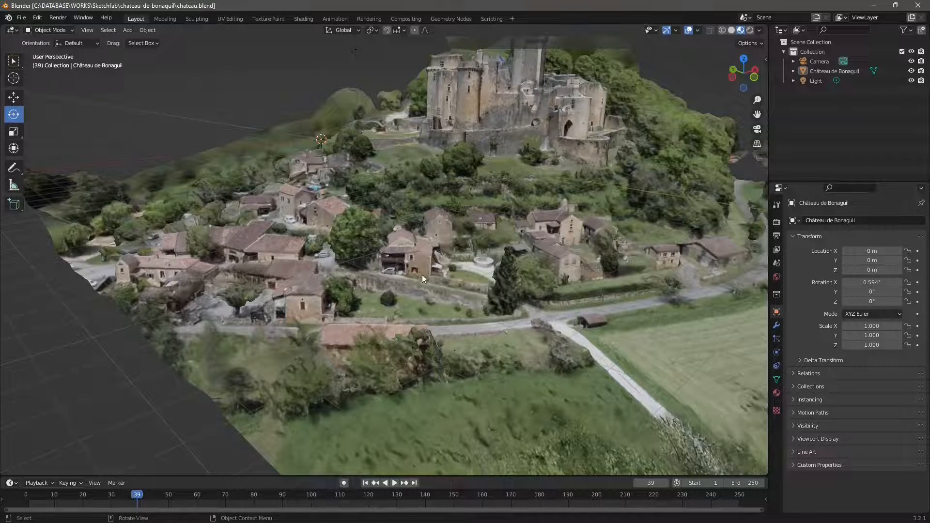
Step: Examine the Château de Bonaguil terrain model from a distance and close up
middle_drag(422, 274, 440, 287)
scroll(406, 278, down, 4)
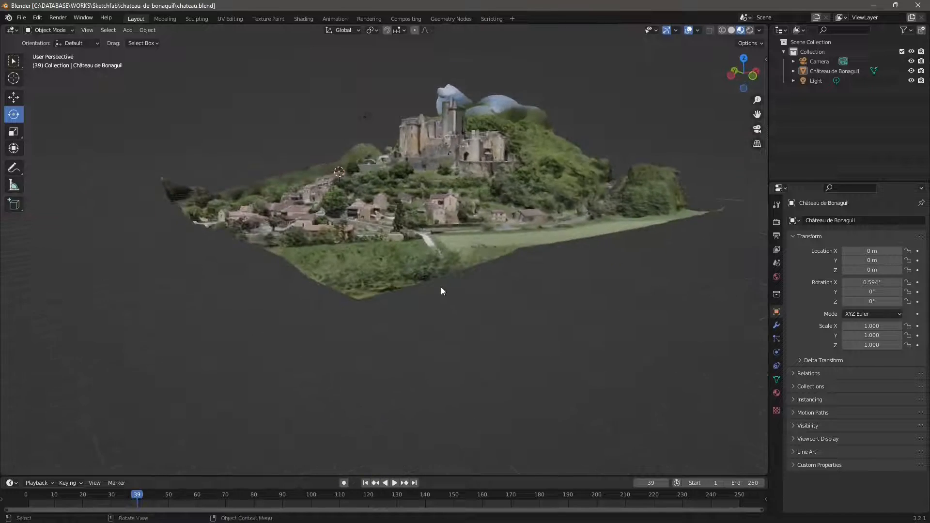
scroll(443, 274, up, 2)
scroll(443, 275, up, 4)
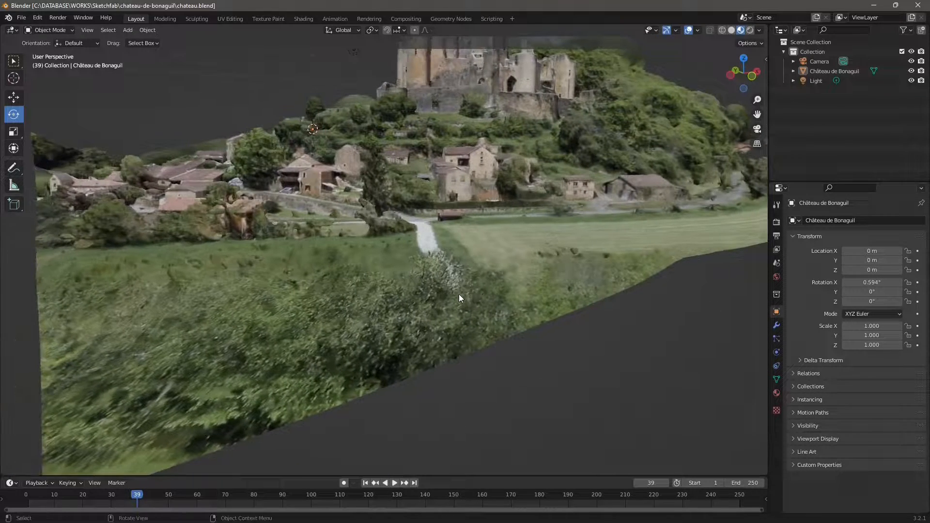
scroll(464, 294, down, 2)
scroll(470, 290, up, 4)
scroll(477, 283, down, 4)
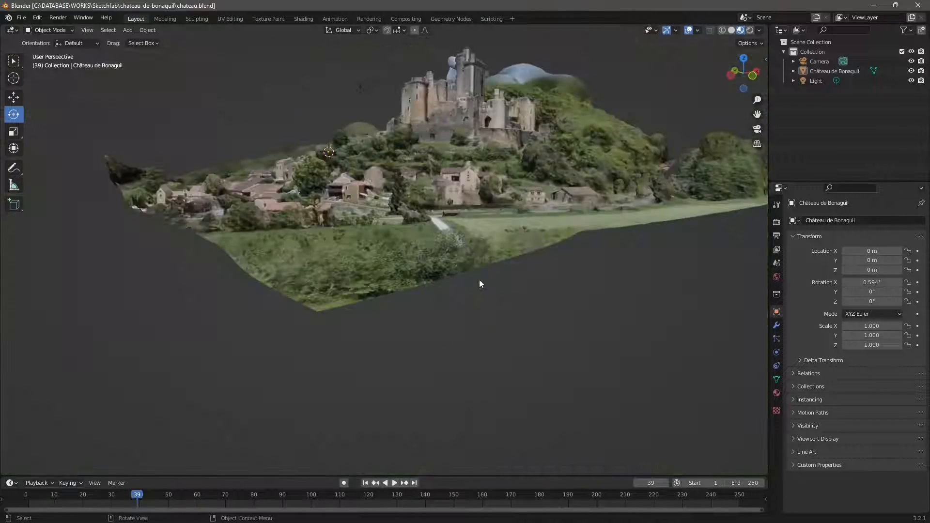
Step: Close Blender and look over the building model in Chaos Vantage
click(918, 5)
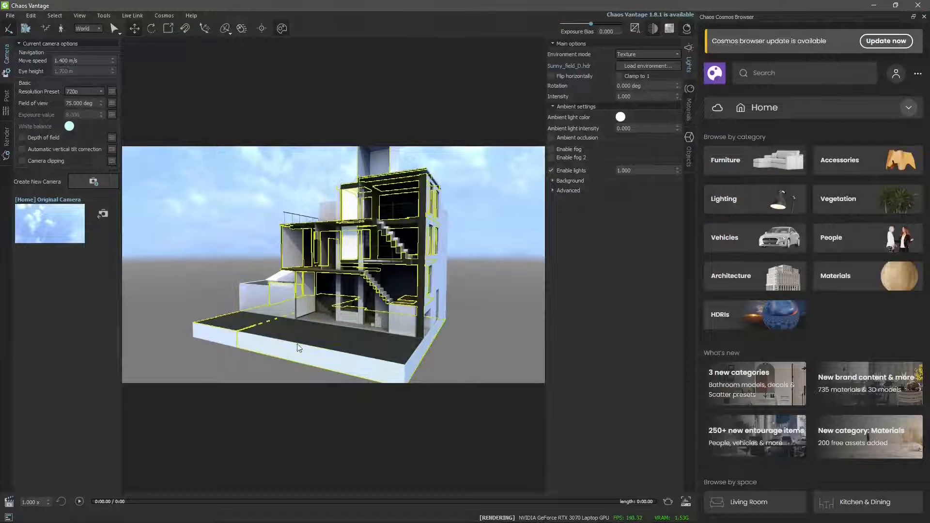
scroll(286, 349, up, 3)
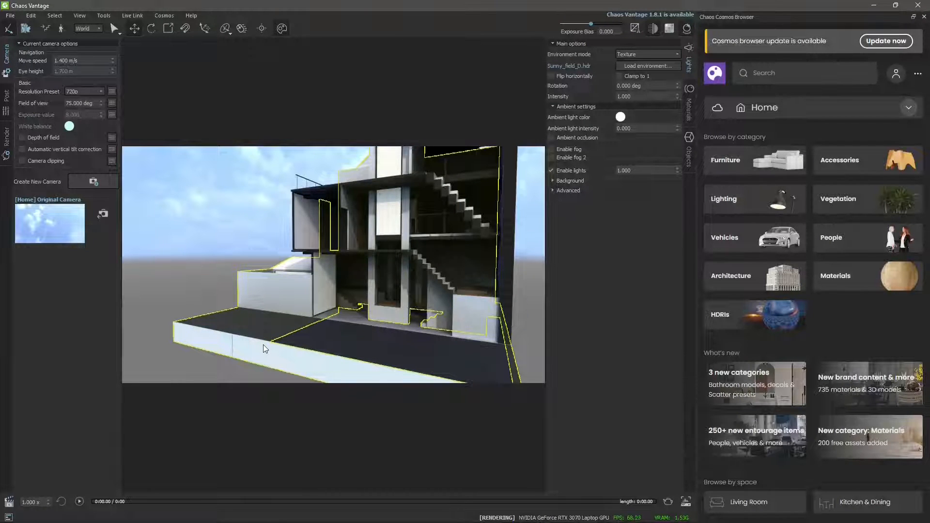
scroll(265, 348, down, 3)
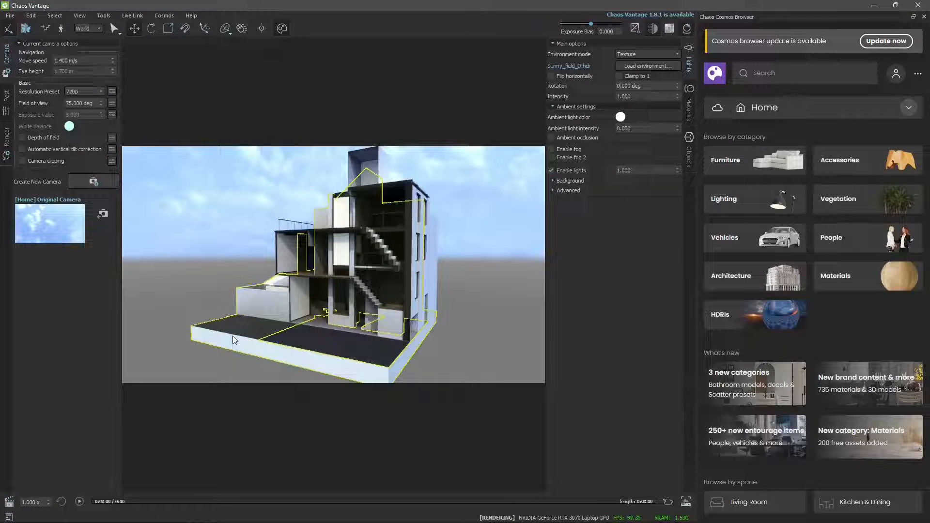
Step: Switch to the web browser, close the Blender search page, and enlarge the window showing the Eco-house Diorama page
key(alt+Tab)
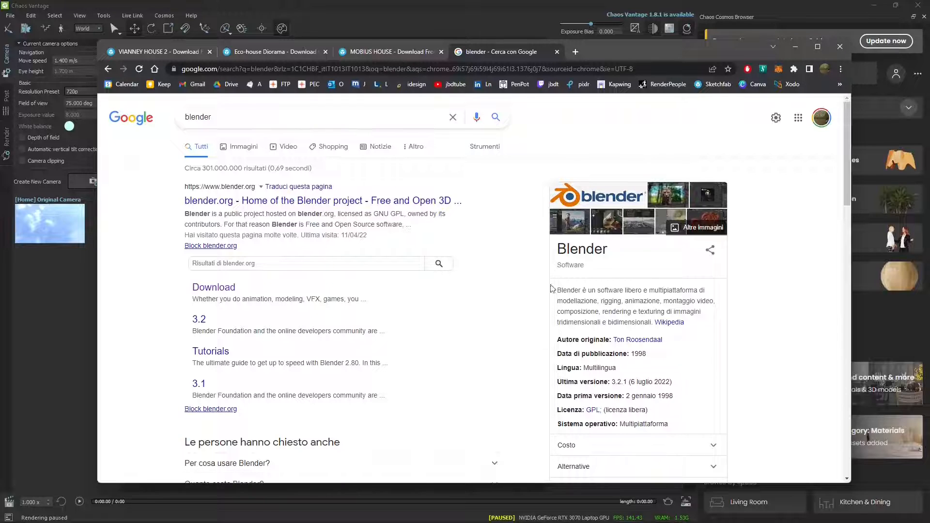
click(557, 51)
drag(615, 49, 626, 22)
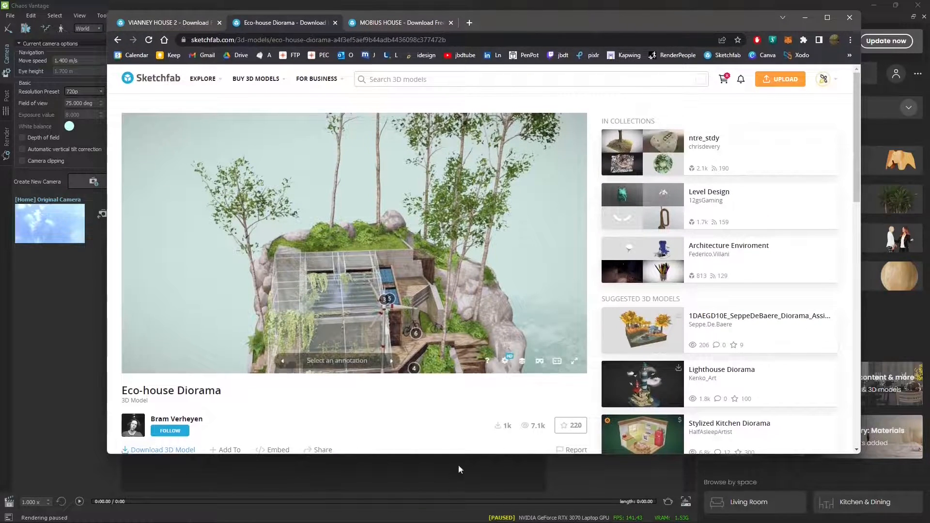
drag(466, 454, 466, 511)
Step: Examine the Eco-house Diorama model on Sketchfab along with its title, author, triangle count and description
drag(396, 285, 405, 249)
scroll(404, 249, down, 3)
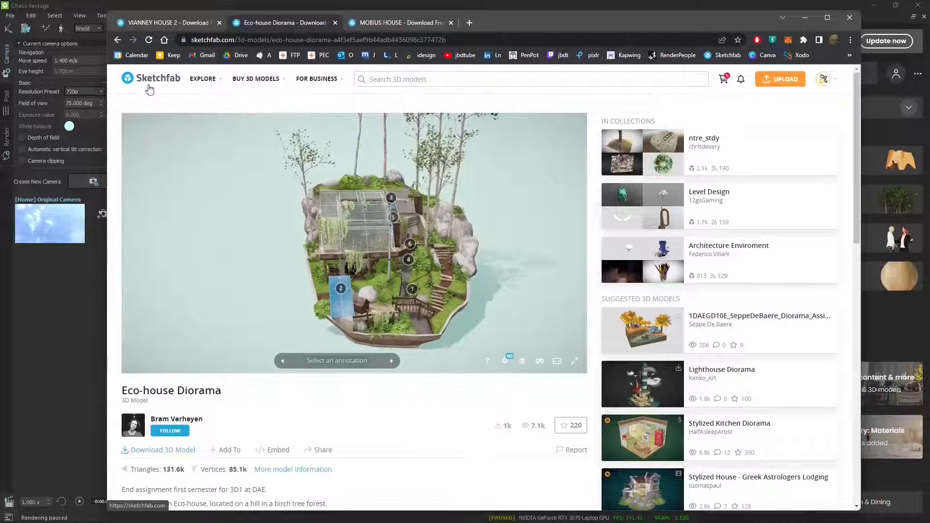
scroll(334, 412, down, 2)
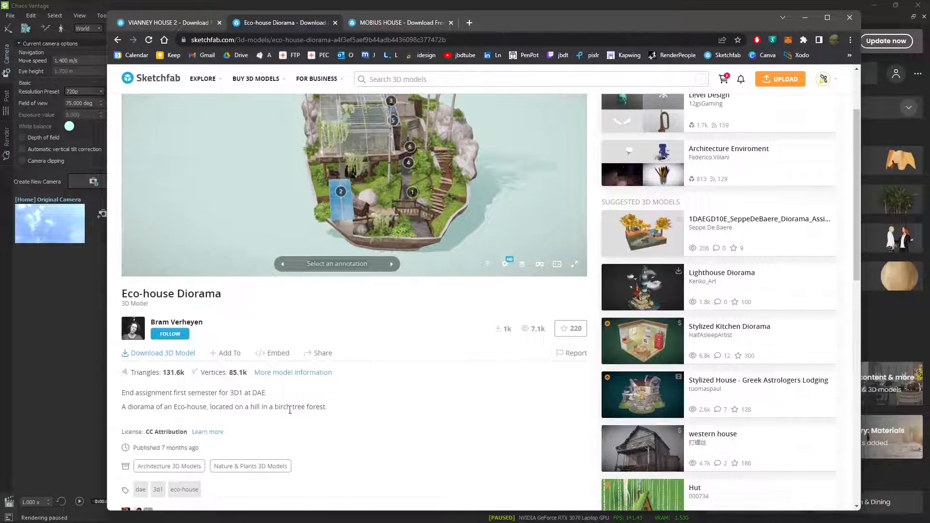
drag(222, 294, 124, 300)
drag(222, 323, 143, 323)
click(243, 302)
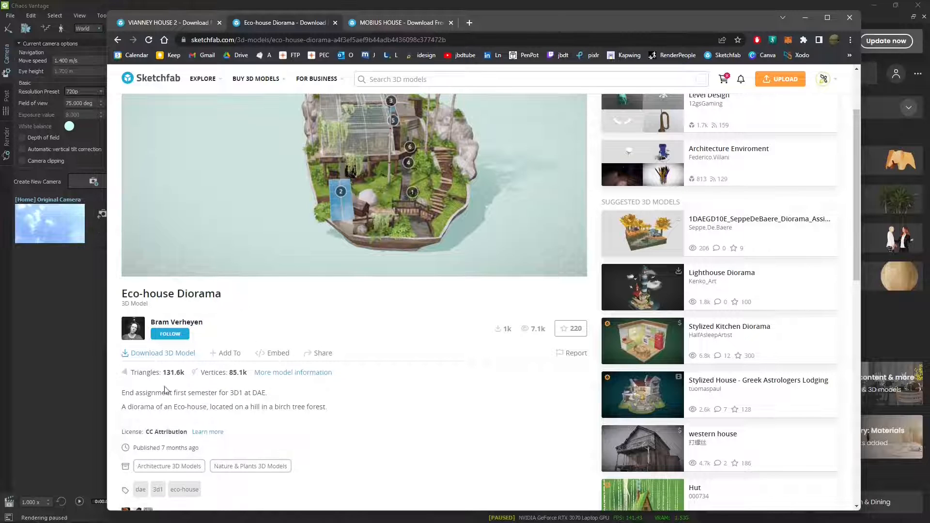
scroll(202, 416, down, 1)
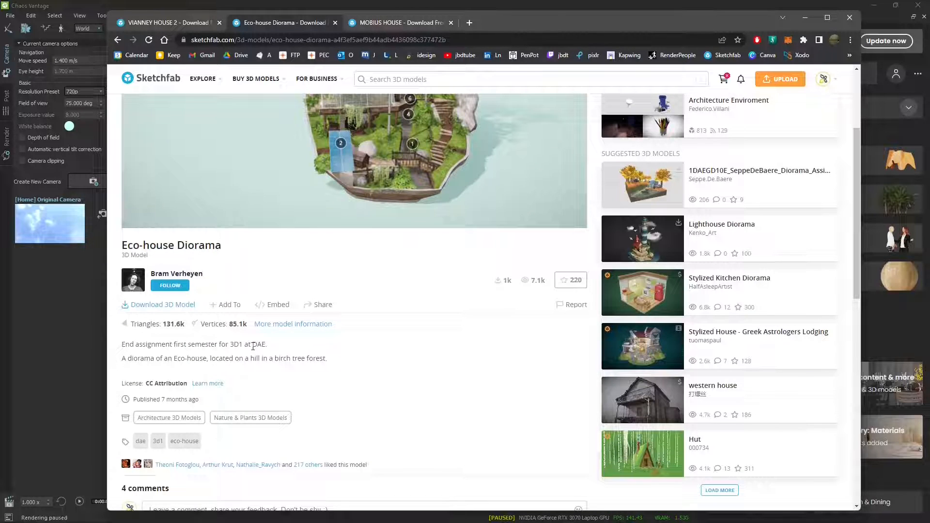
drag(160, 324, 198, 336)
click(229, 321)
scroll(407, 380, up, 3)
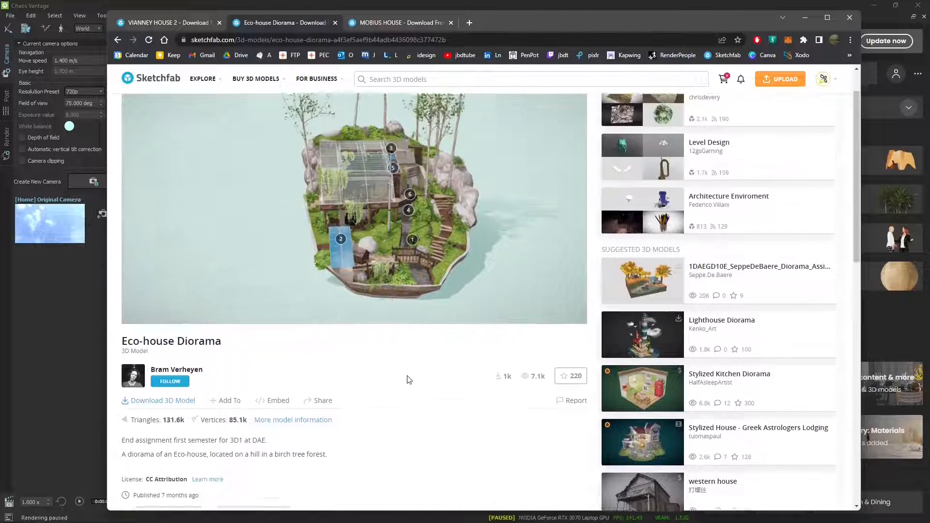
Step: Go to the MOBIUS HOUSE page and review its license and available download formats
click(356, 24)
scroll(388, 255, up, 2)
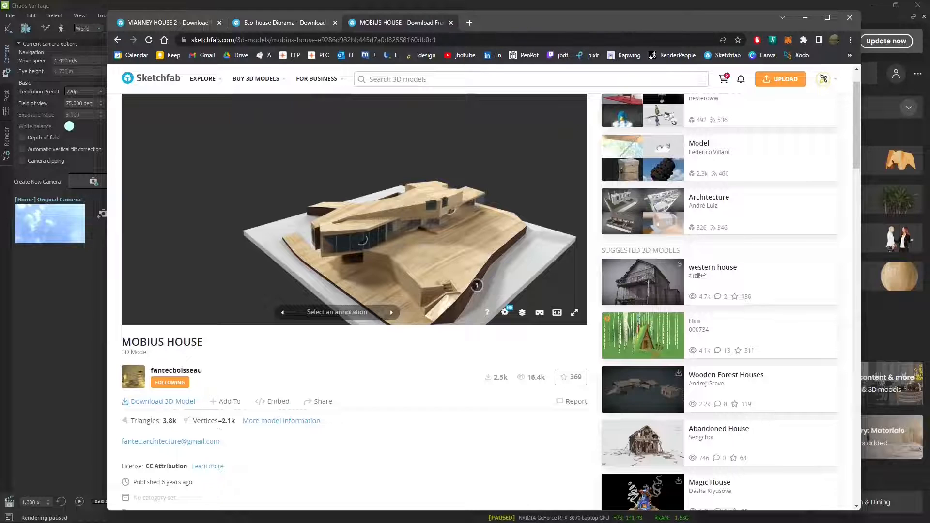
click(156, 402)
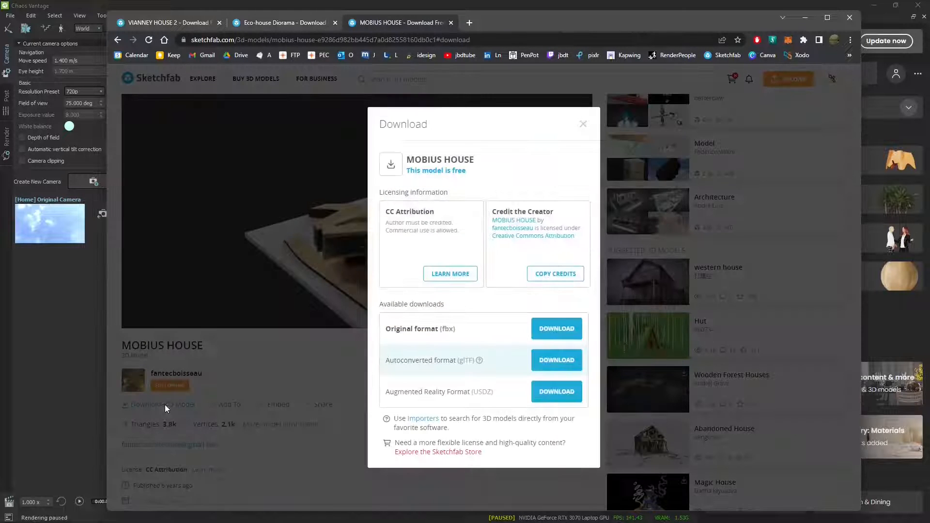
click(583, 125)
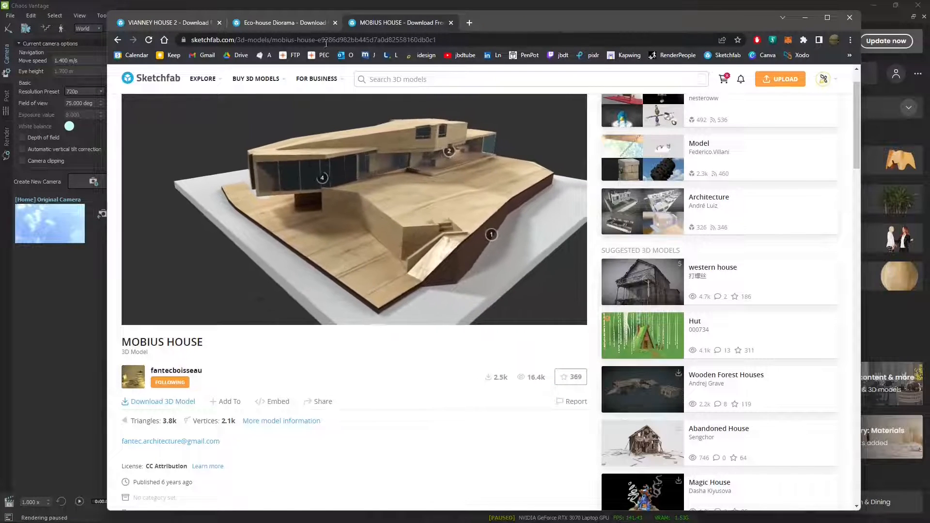
Step: Go to the VIANNEY HOUSE 2 page and examine the 3D model from several angles
click(279, 24)
click(168, 22)
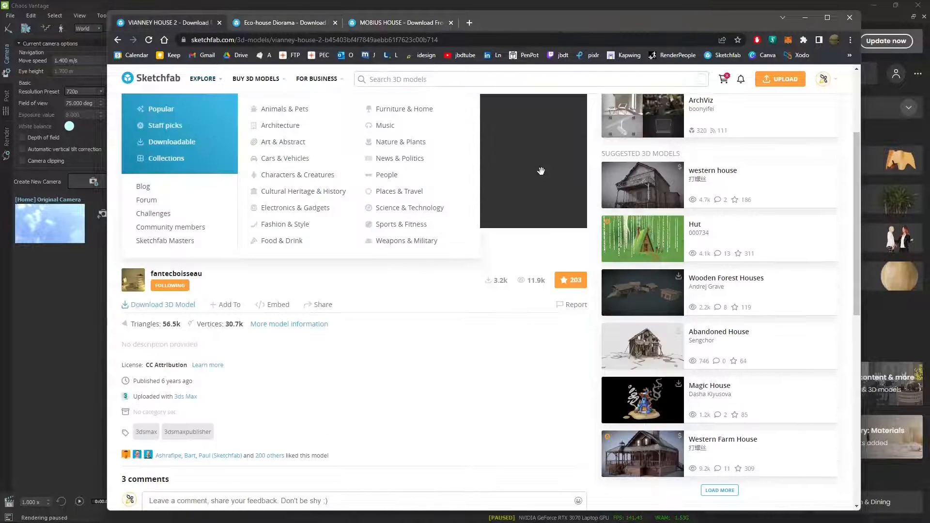
scroll(363, 308, up, 3)
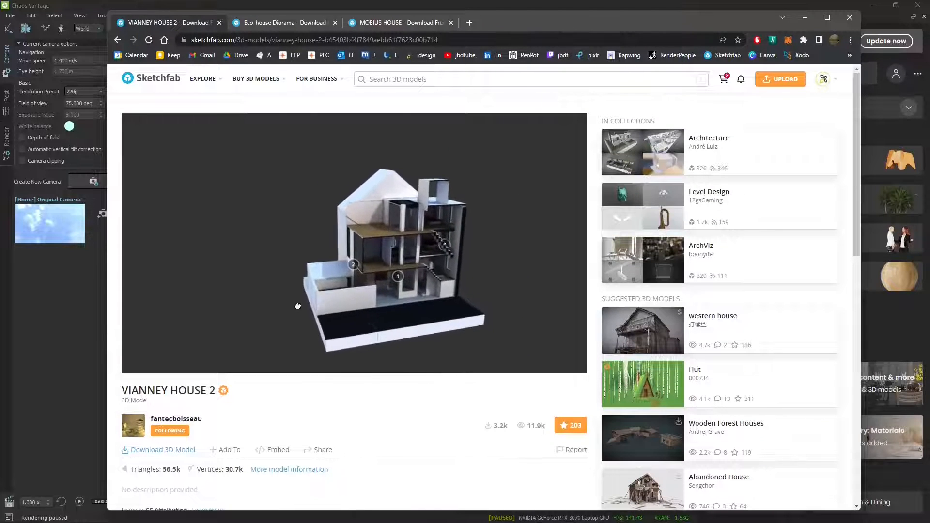
mouse_move(297, 307)
mouse_down()
mouse_move(455, 304)
mouse_move(280, 297)
mouse_up()
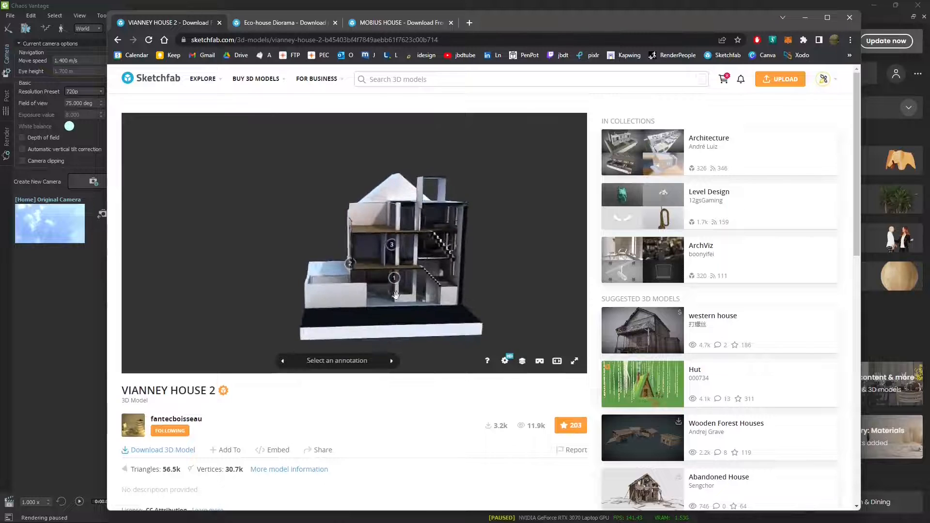
drag(379, 276, 369, 248)
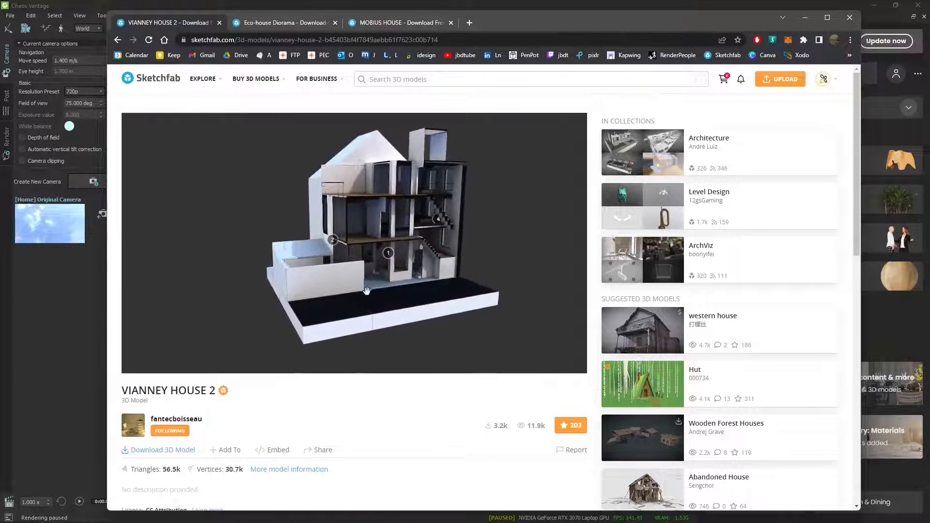
scroll(213, 443, down, 2)
scroll(326, 366, up, 1)
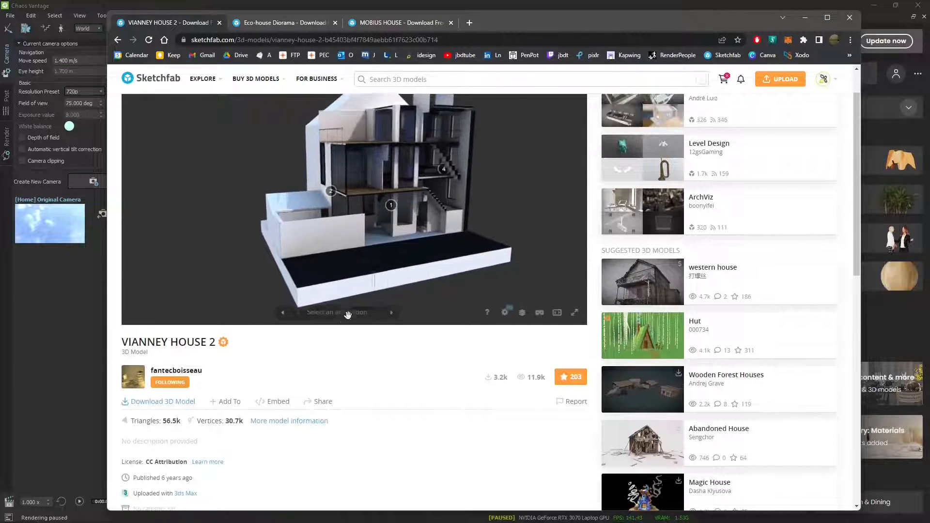
mouse_move(403, 264)
mouse_down()
mouse_move(419, 244)
mouse_move(382, 240)
mouse_move(430, 236)
mouse_up()
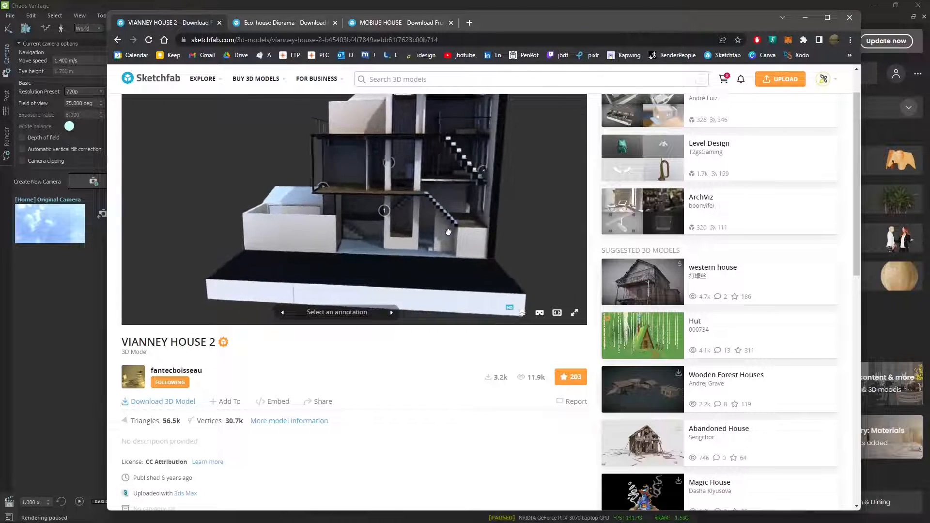
Step: Examine the VIANNEY HOUSE 2 model from other angles and return to the Eco-house Diorama page to look around its model
drag(449, 230, 407, 232)
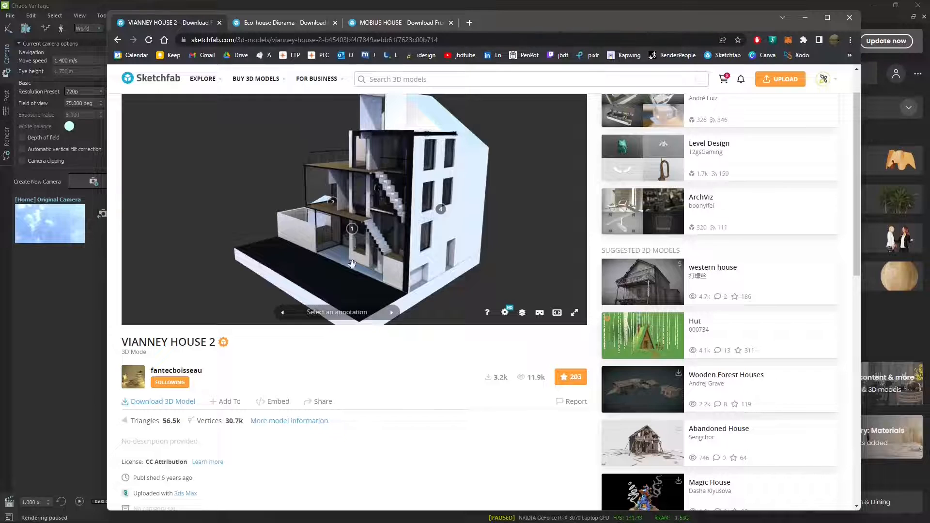
drag(353, 264, 384, 263)
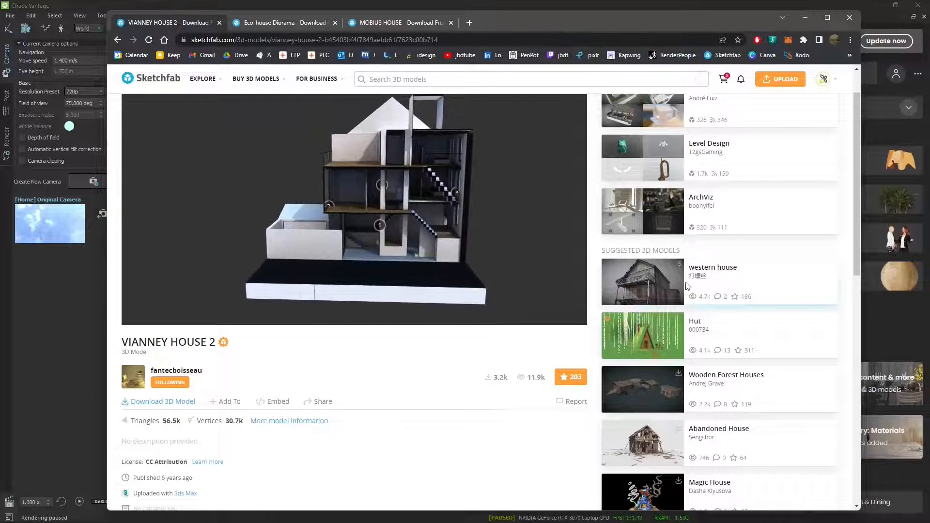
click(271, 22)
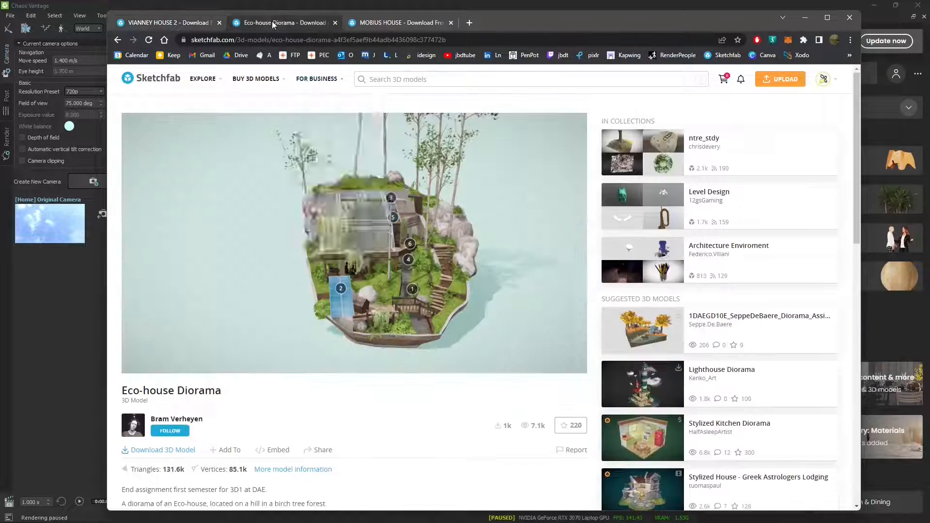
drag(373, 290, 330, 321)
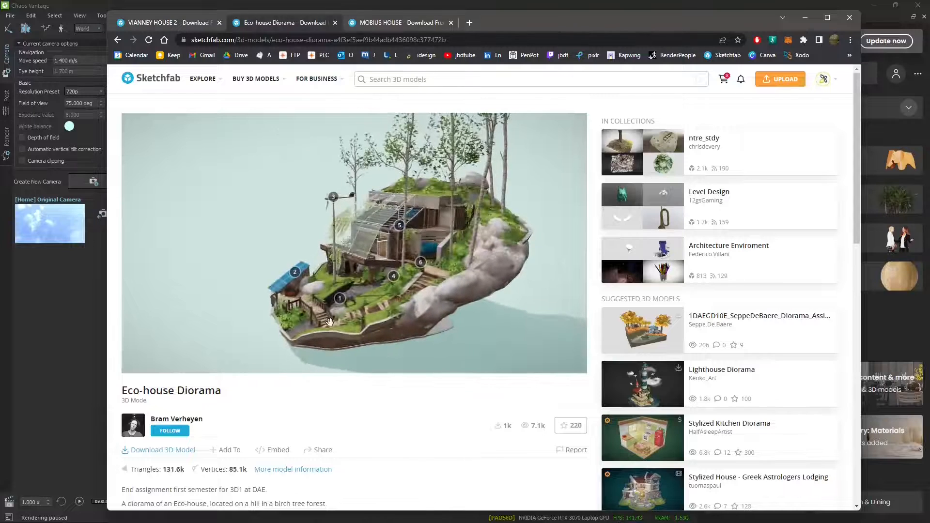
drag(364, 288, 380, 288)
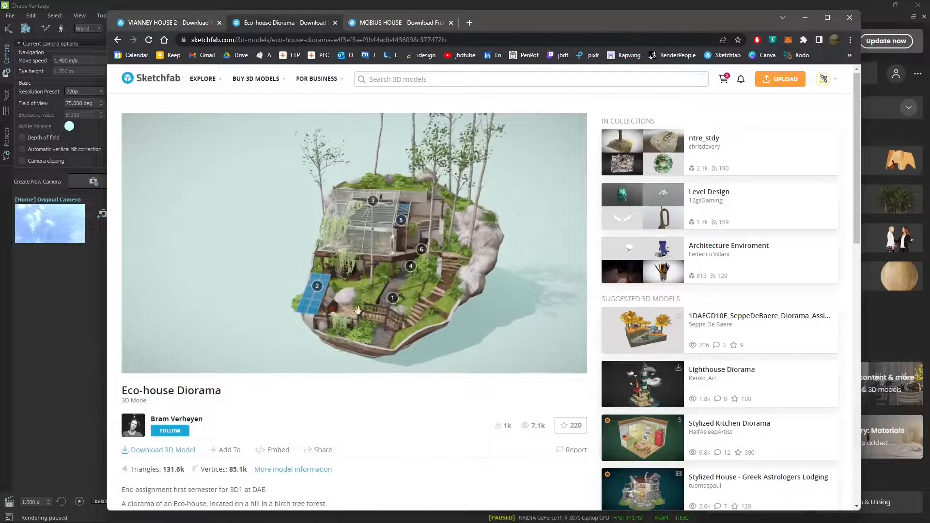
Step: Go to the MOBIUS HOUSE page and examine its 3D model from all sides
click(399, 28)
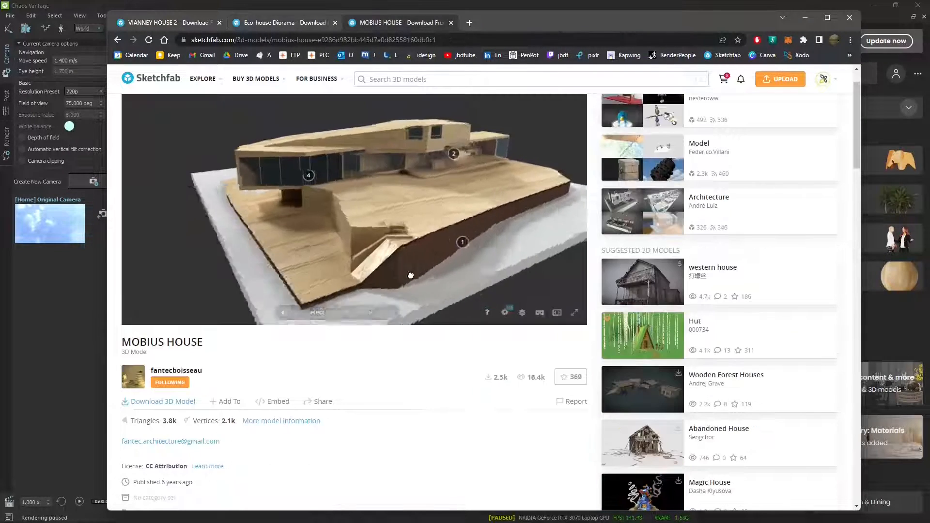
drag(328, 176, 438, 183)
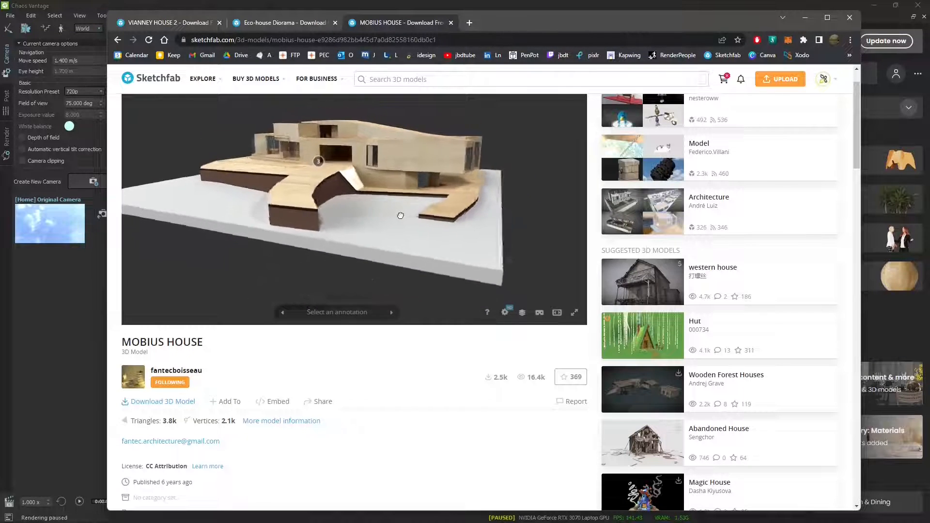
drag(401, 215, 359, 247)
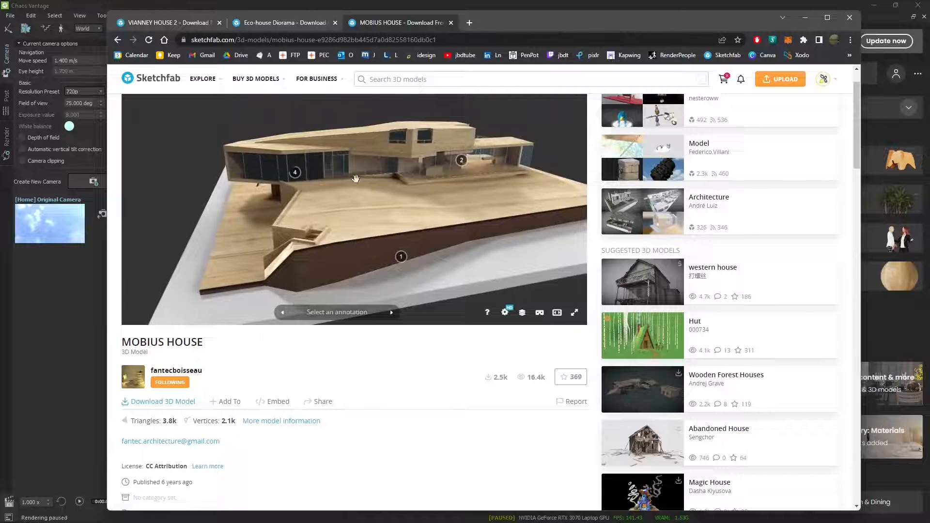
scroll(267, 229, down, 3)
scroll(470, 200, up, 3)
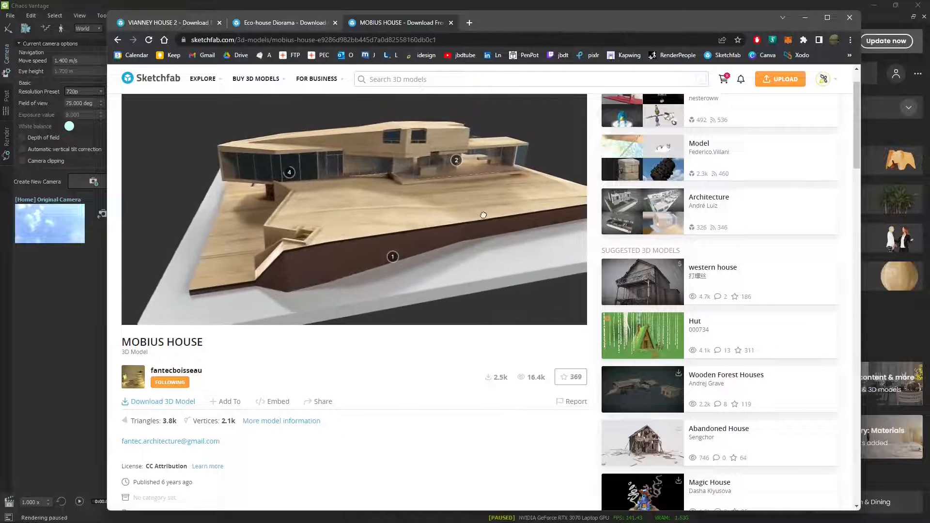
mouse_move(483, 215)
mouse_down()
mouse_move(409, 201)
mouse_move(381, 215)
mouse_move(367, 203)
mouse_up()
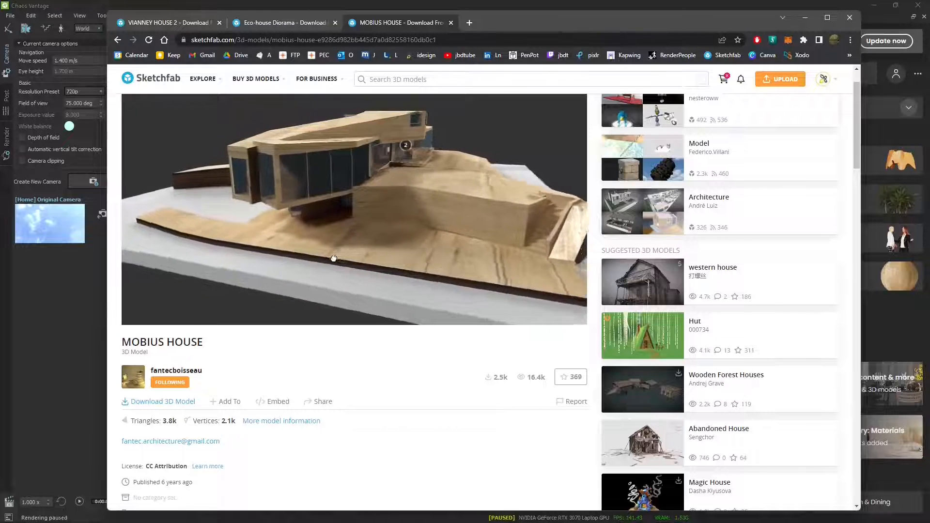
mouse_move(334, 259)
mouse_down()
mouse_move(384, 260)
mouse_move(353, 245)
mouse_move(415, 236)
mouse_up()
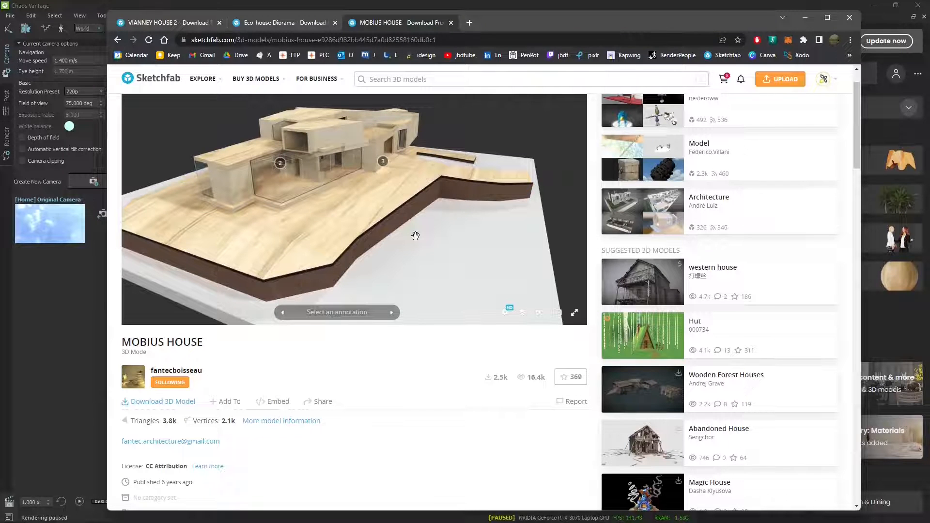
drag(416, 235, 382, 233)
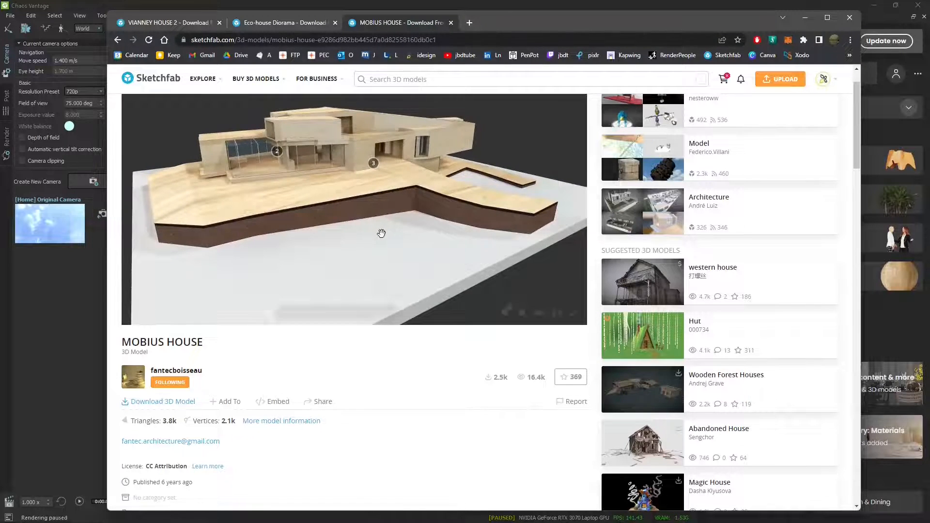
Step: Switch to Chaos Vantage and import the section house file from the Sketchfab vianney-house-2 folder
click(53, 50)
click(13, 18)
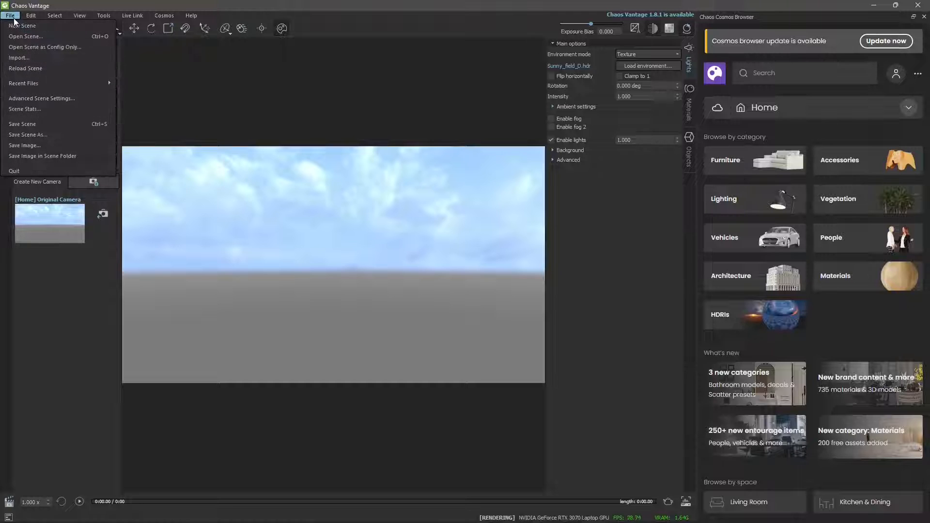
click(27, 57)
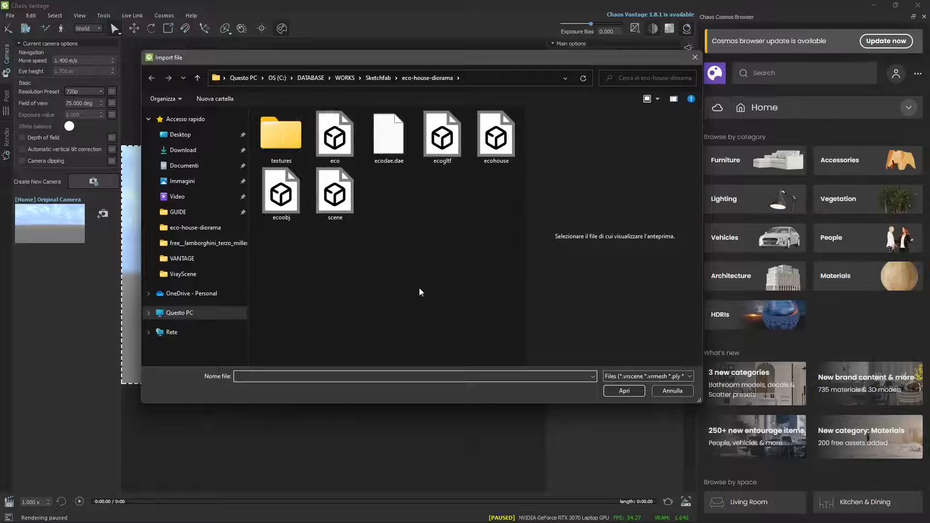
click(374, 80)
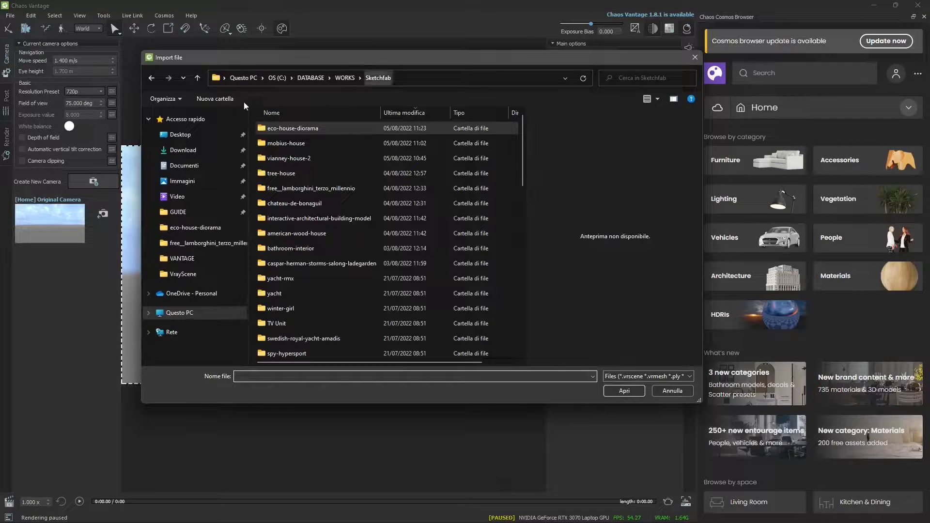
double_click(306, 159)
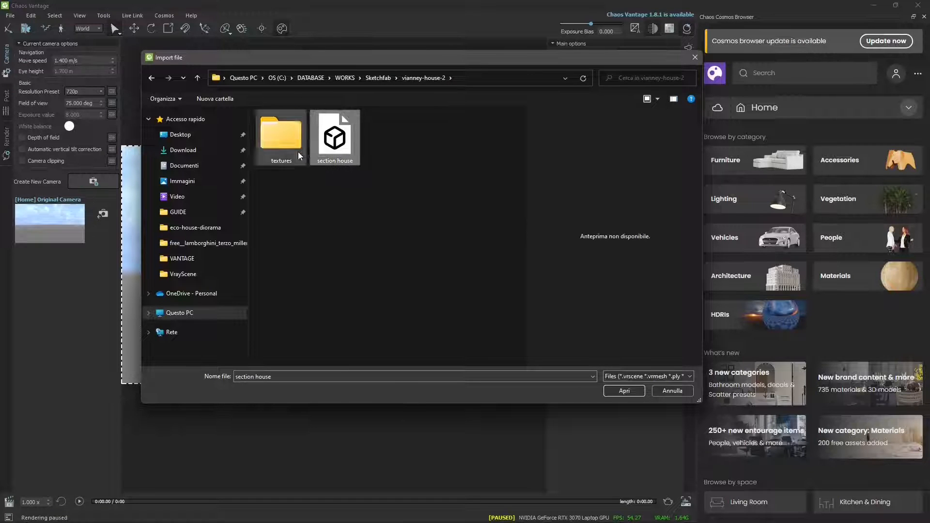
click(633, 391)
click(482, 299)
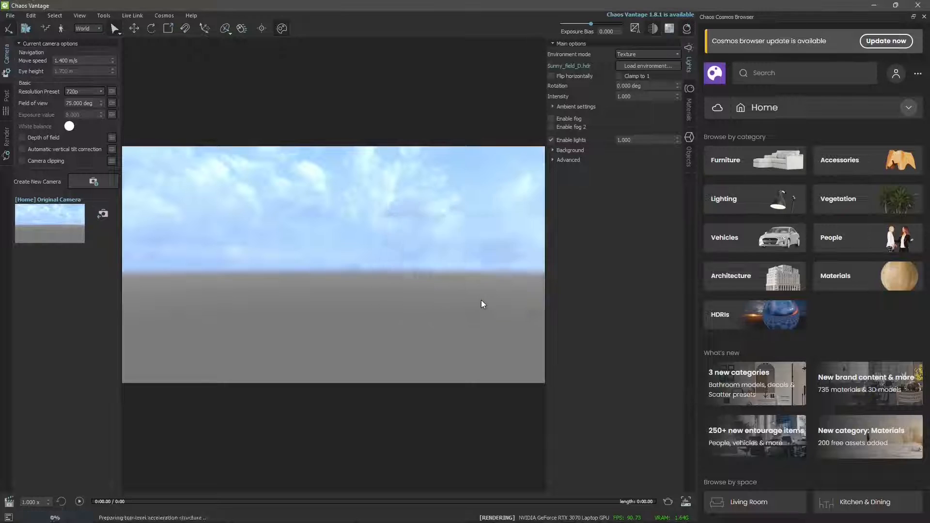
Step: Frame the whole imported house from its open section side and display the scene's materials
scroll(337, 347, down, 12)
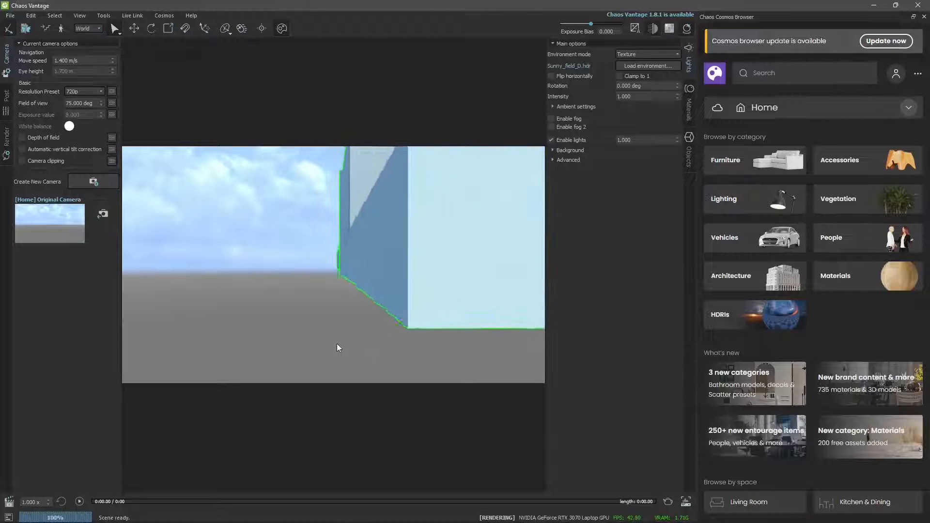
middle_drag(446, 304, 442, 328)
scroll(390, 306, up, 6)
scroll(395, 307, down, 3)
click(689, 109)
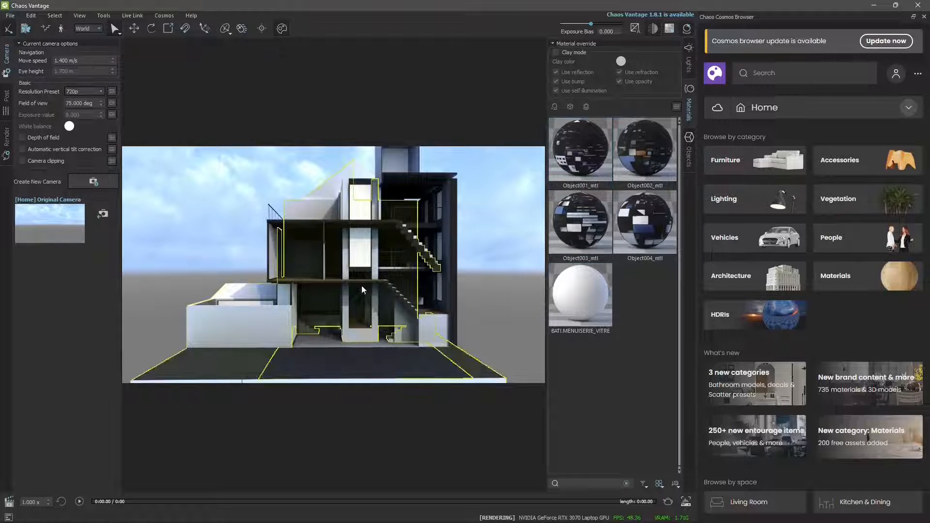
Step: Examine the imported house's floors, stairs and open section from several angles and distances
middle_drag(396, 345, 391, 332)
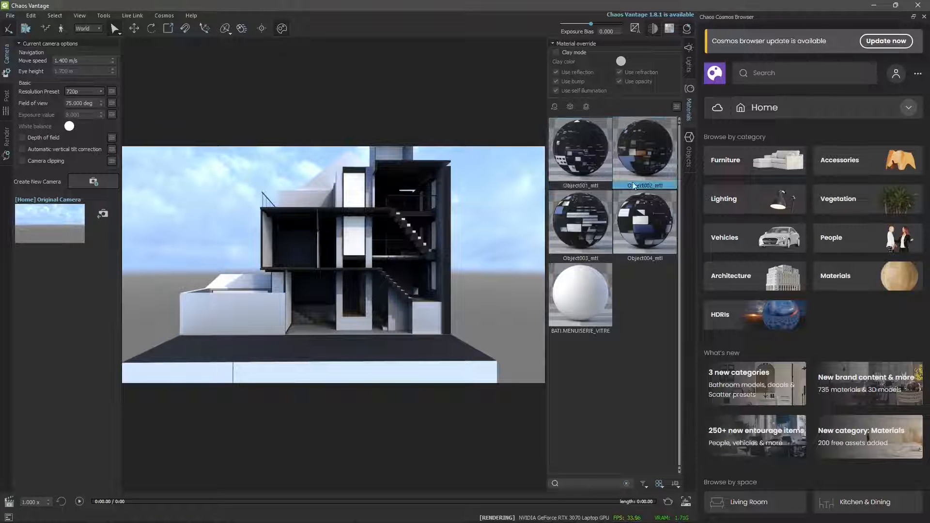
middle_drag(392, 278, 369, 296)
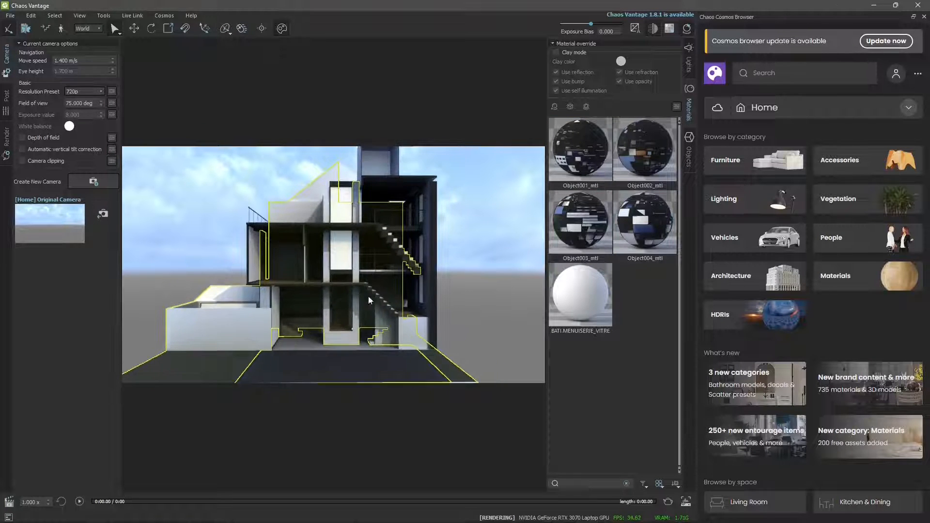
scroll(334, 330, up, 3)
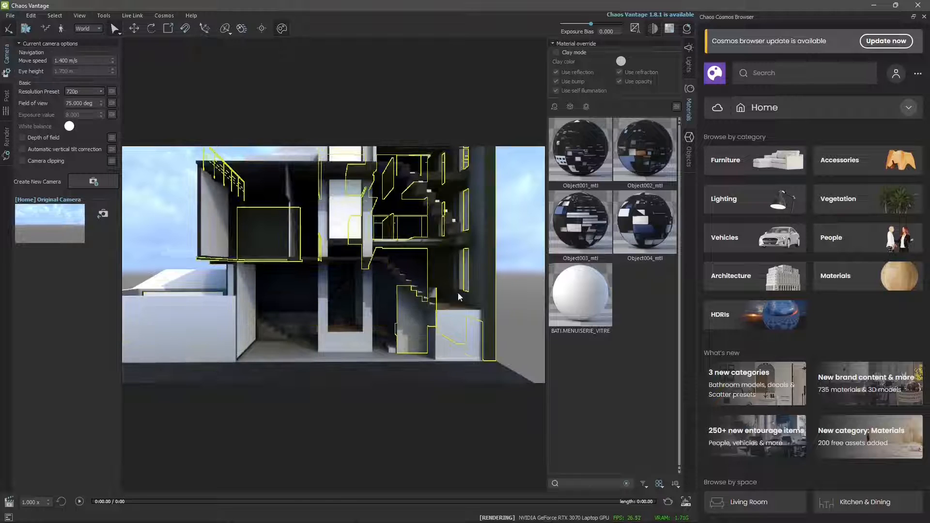
middle_drag(405, 293, 411, 340)
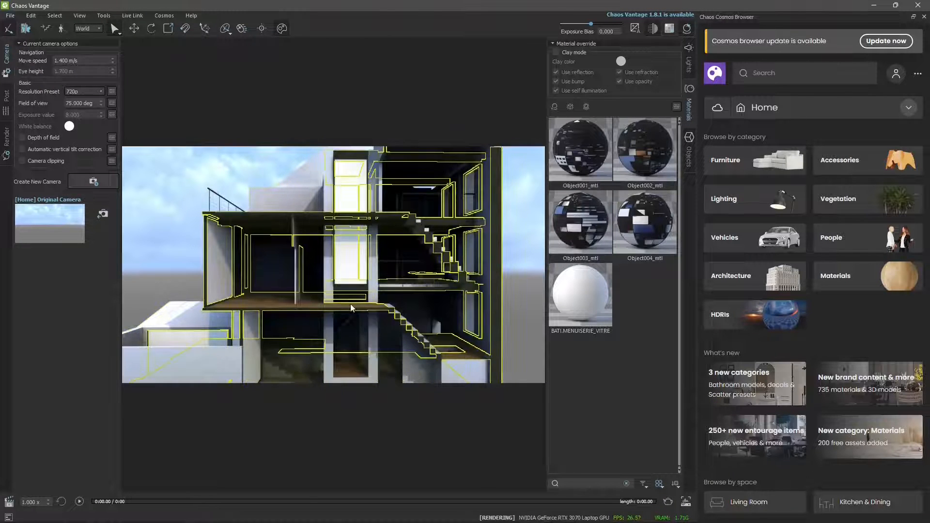
right_drag(349, 307, 318, 272)
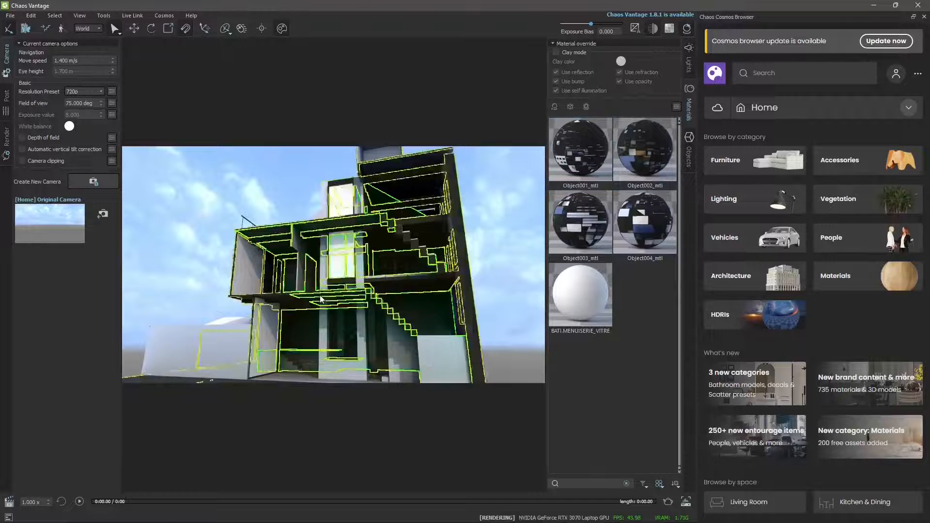
middle_drag(353, 290, 353, 362)
right_drag(353, 361, 339, 380)
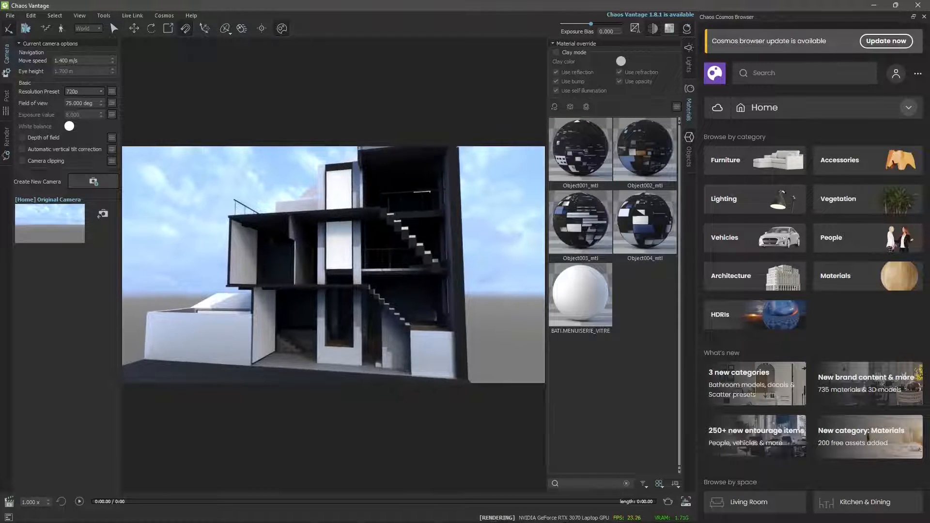
scroll(384, 254, down, 3)
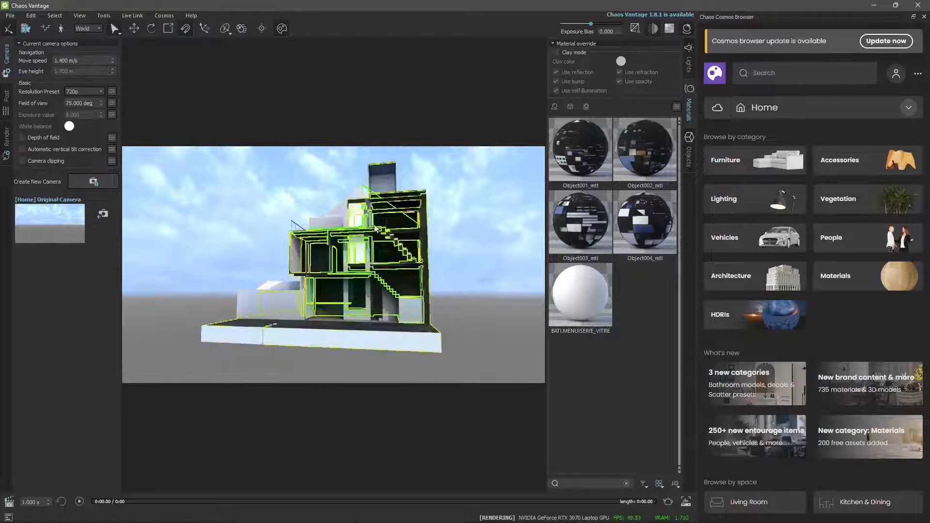
Step: Select the BATI.MENUISERIE_VITRE material and widen the camera's field of view to 77.9 degrees around the house
click(593, 152)
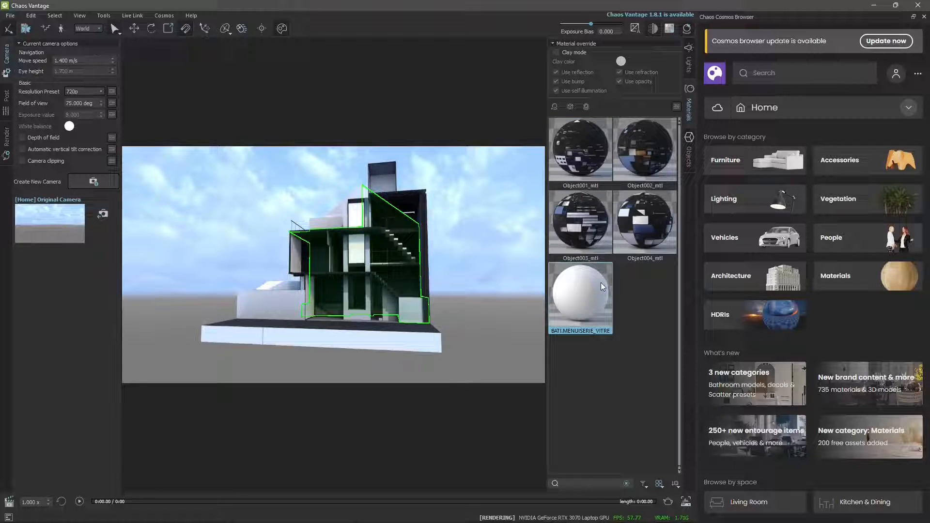
scroll(389, 202, up, 3)
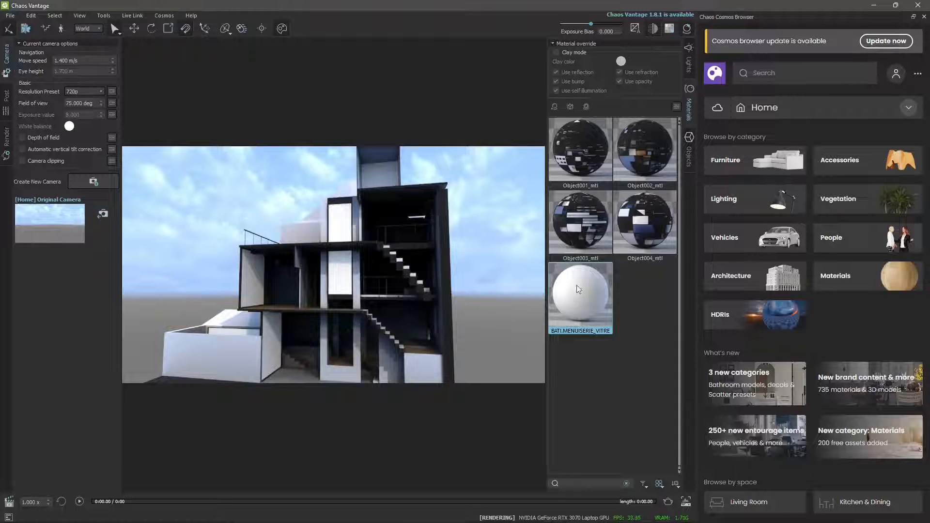
middle_drag(352, 276, 369, 238)
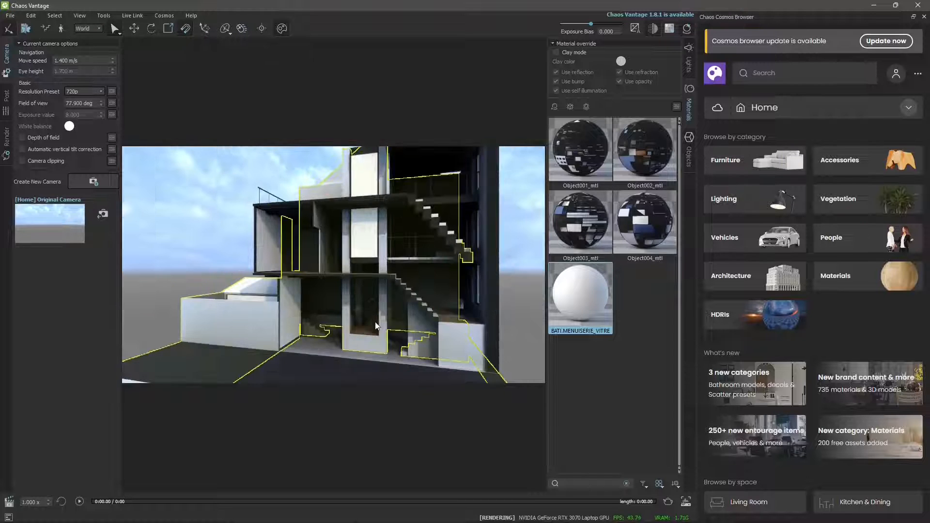
Step: Bring the camera in close to the house's lower floors and staircase
drag(376, 324, 418, 333)
drag(292, 292, 334, 279)
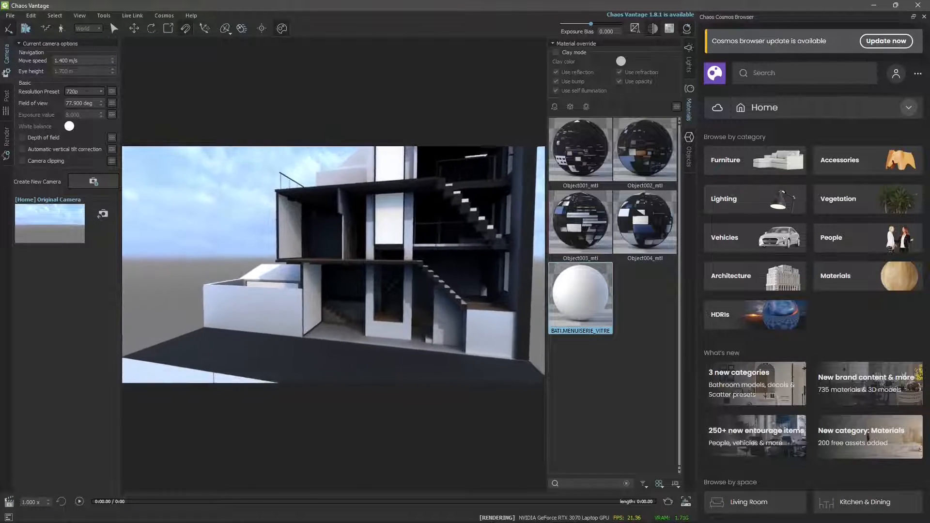
key(s)
drag(240, 281, 290, 300)
key(w)
key(w)
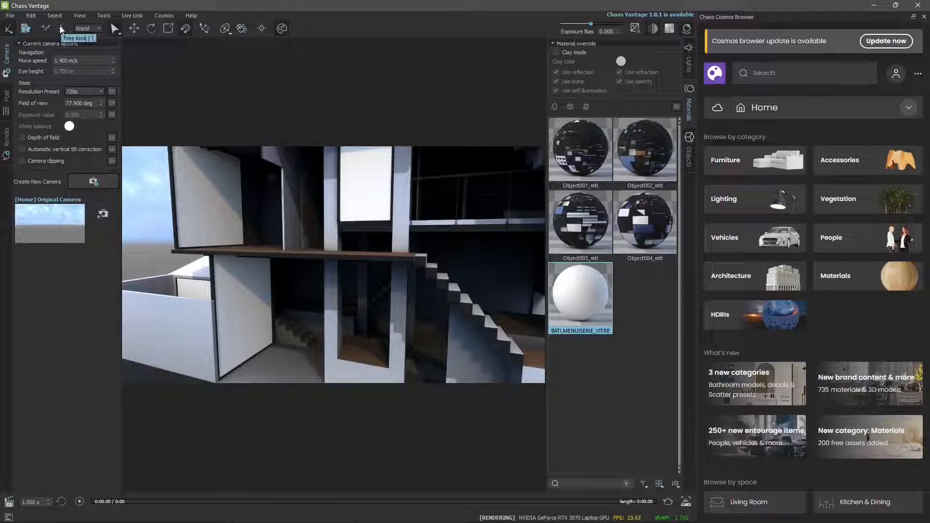
Step: Enter free look mode and explore the house's lower floors, side wall and staircase up close
click(62, 28)
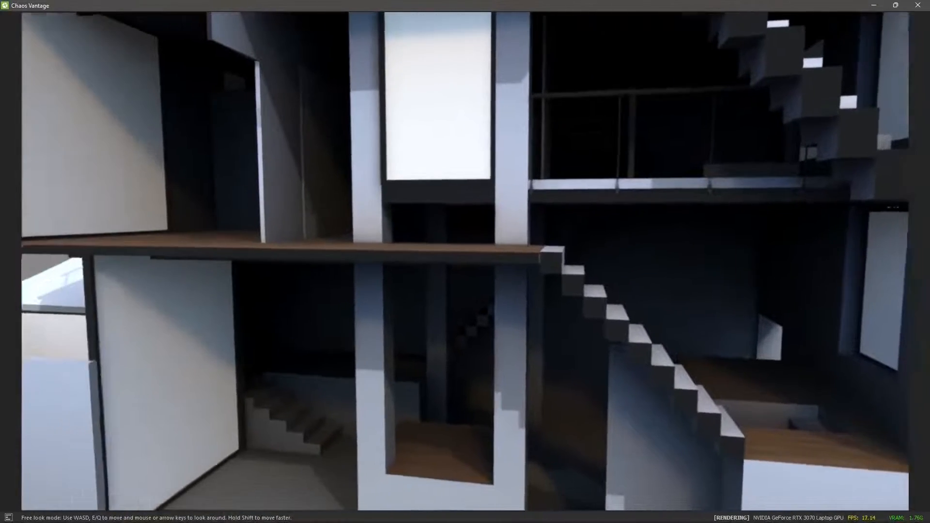
key(w)
key(a)
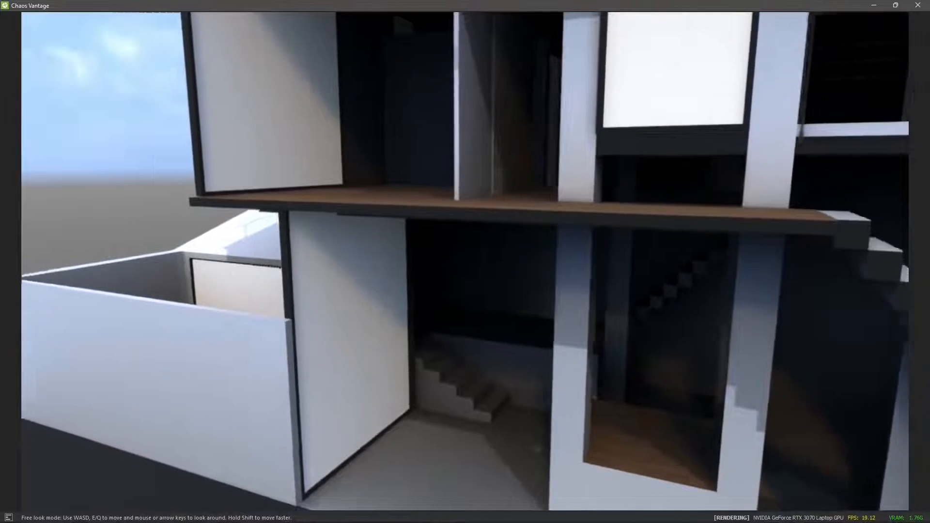
key(s)
key(d)
key(d)
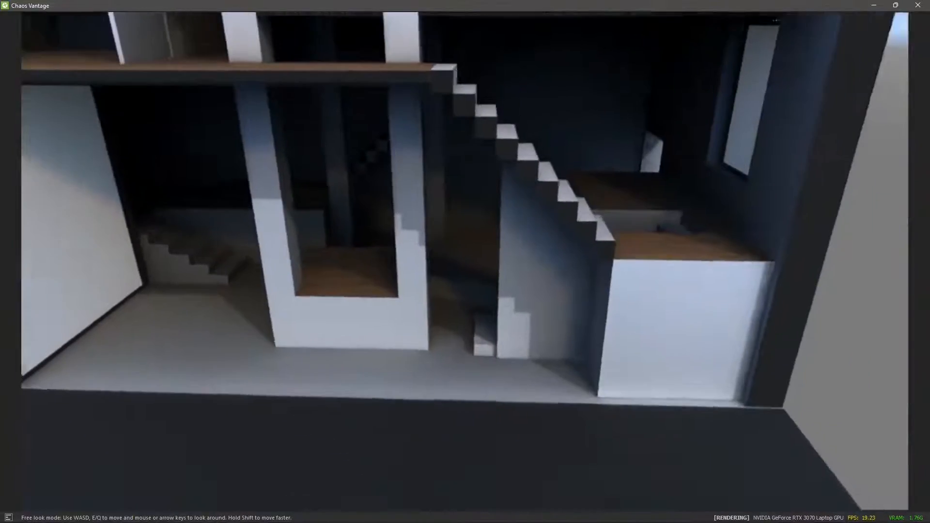
key(s)
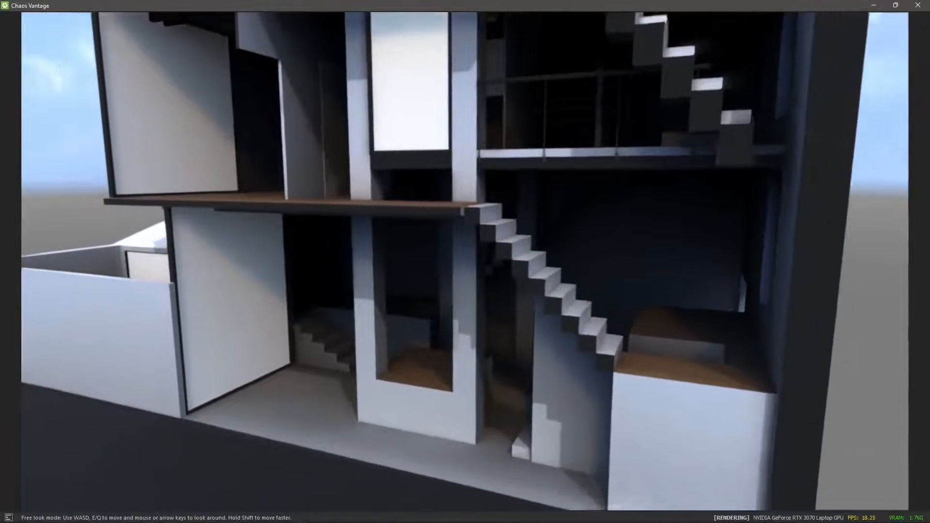
Step: Fly around the house's lower and middle floors in free look mode and return to the normal viewport
key(a)
key(s)
key(q)
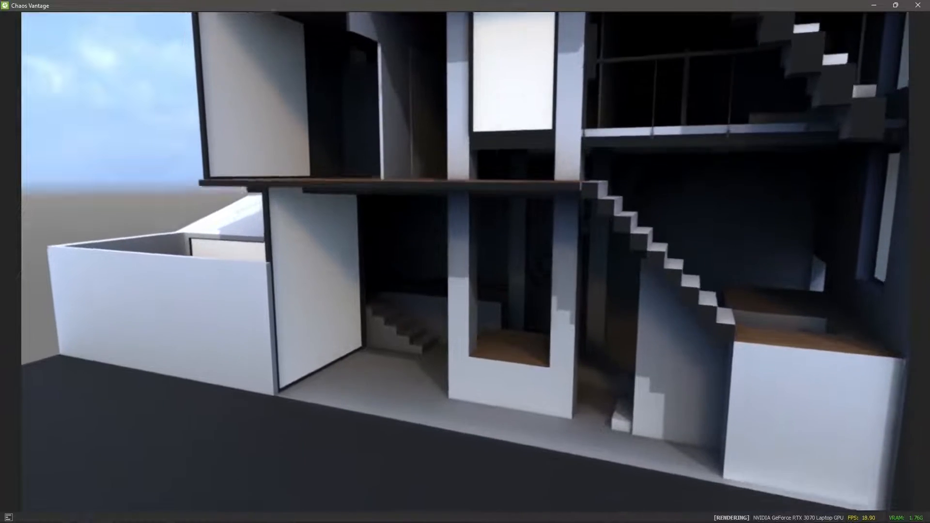
key(e)
key(e)
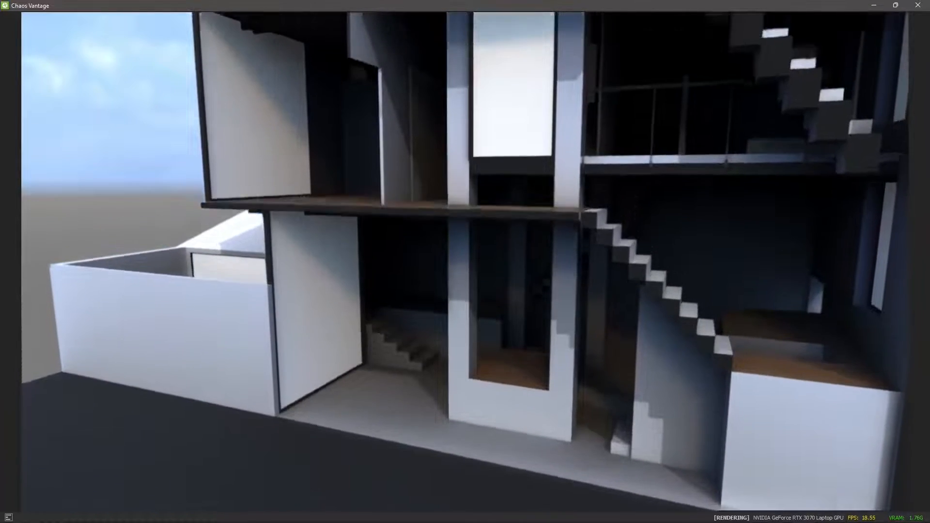
key(w)
key(w)
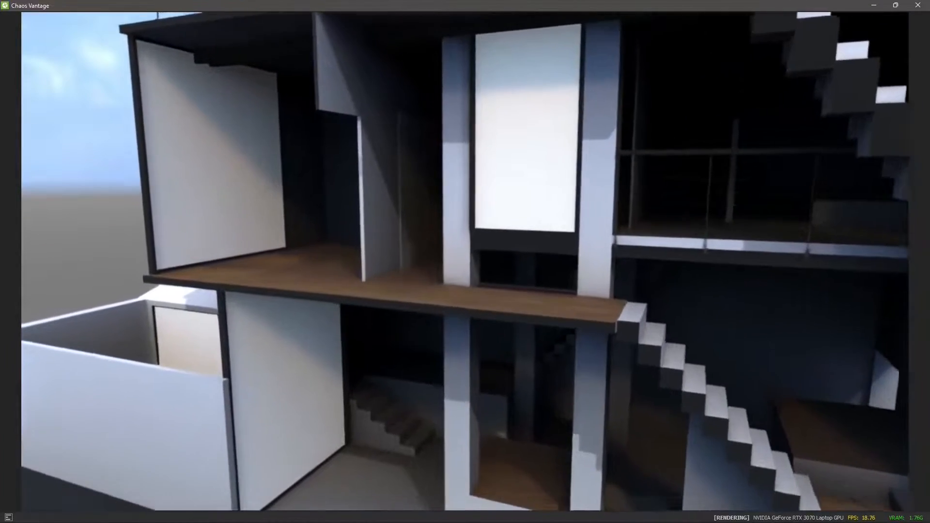
key(Escape)
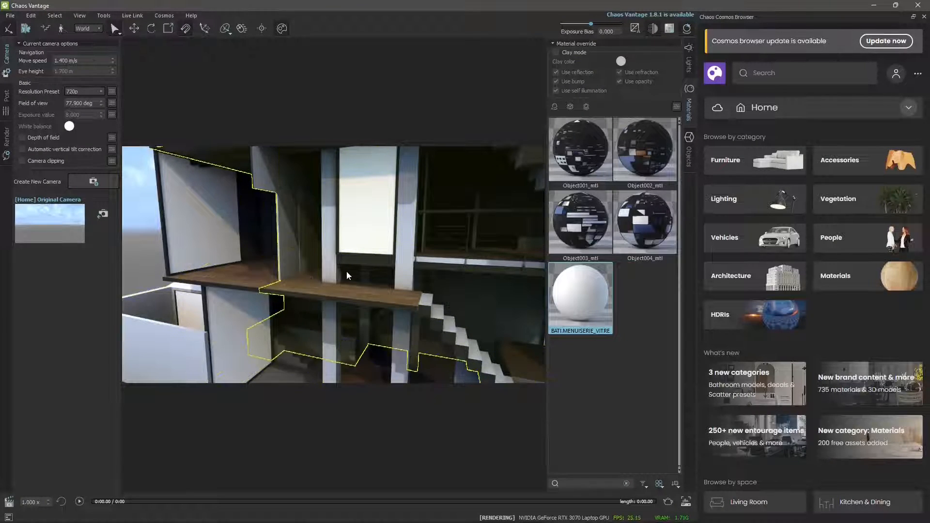
Step: Pull the camera back and orbit to see the house's open section from above, with a 78.7-degree field of view
middle_drag(382, 291, 373, 290)
scroll(368, 291, down, 5)
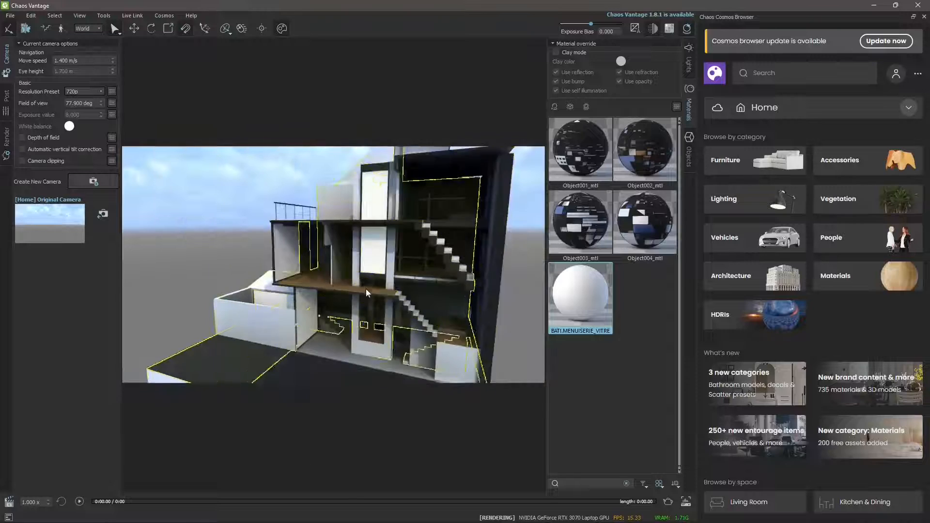
scroll(335, 277, up, 3)
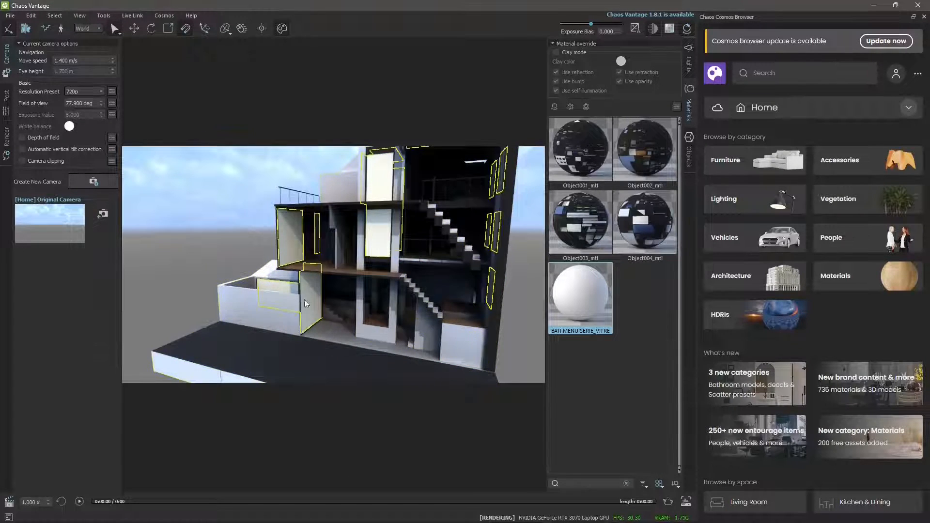
middle_drag(307, 278, 329, 301)
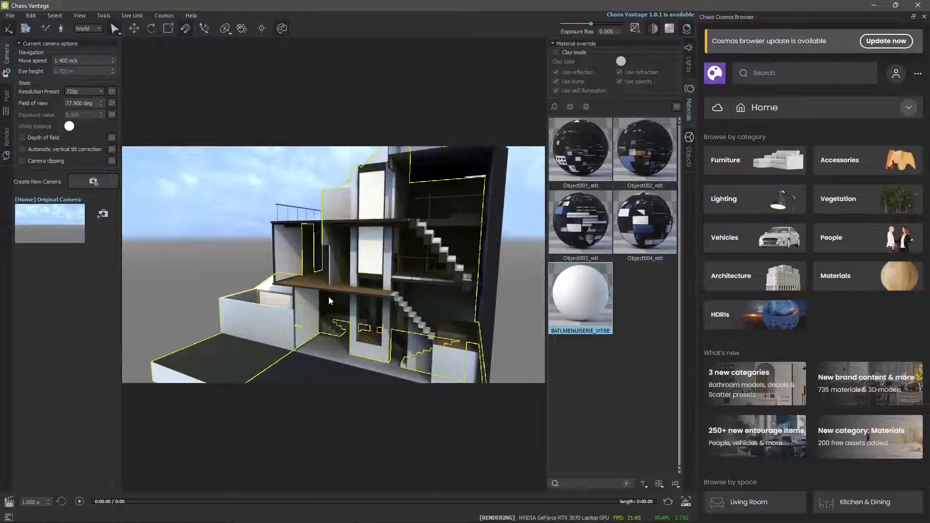
mouse_move(334, 296)
right_down()
mouse_move(352, 293)
mouse_move(331, 309)
mouse_move(332, 287)
mouse_move(330, 317)
right_up()
mouse_move(370, 266)
right_down()
mouse_move(360, 296)
mouse_move(342, 301)
right_up()
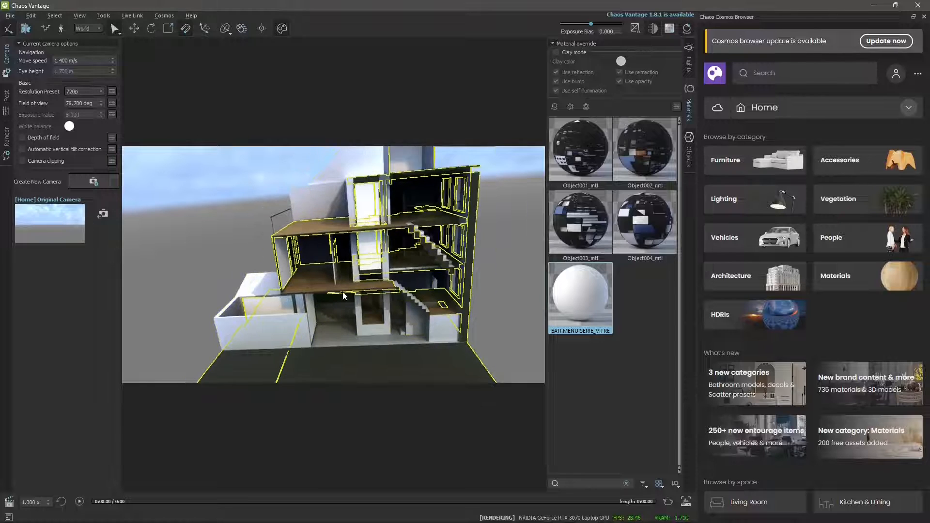
Step: Move the camera in and out around the house and widen its field of view to 85.7 degrees
scroll(341, 301, up, 3)
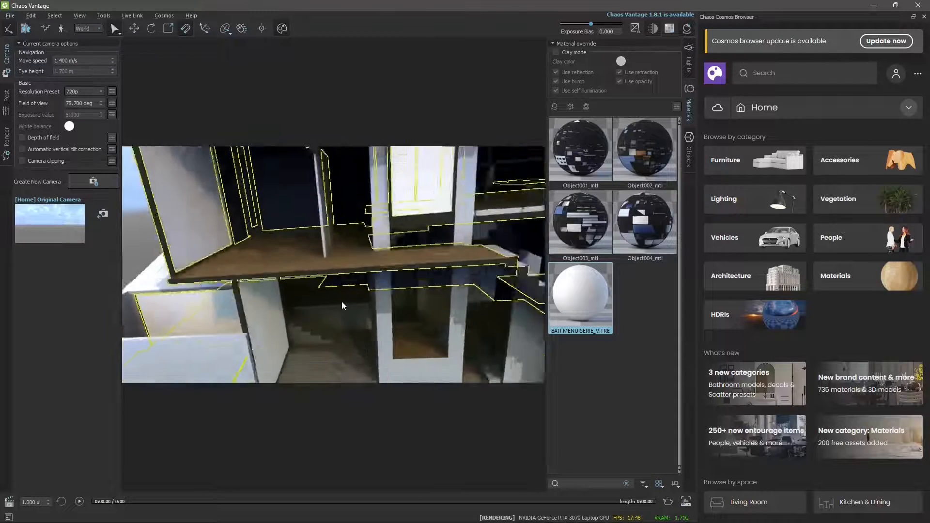
scroll(341, 302, down, 5)
scroll(341, 302, up, 3)
mouse_move(342, 301)
right_down()
mouse_move(426, 324)
mouse_move(445, 378)
mouse_move(352, 302)
right_up()
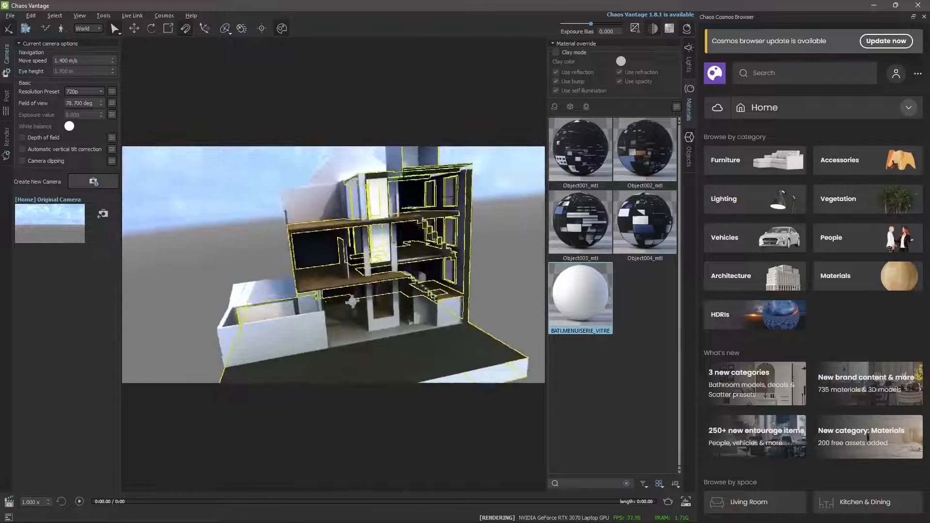
scroll(333, 265, up, 3)
scroll(334, 265, down, 5)
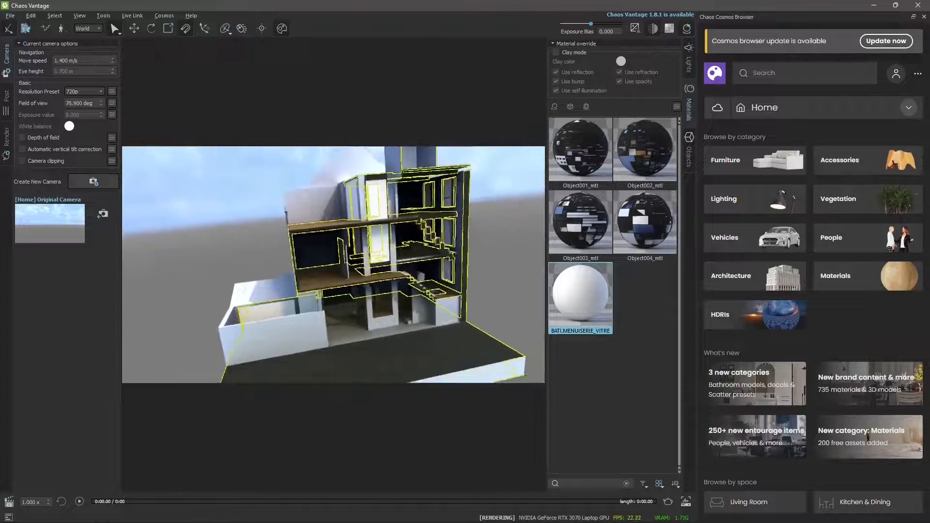
mouse_move(344, 283)
right_down()
mouse_move(351, 286)
mouse_move(301, 285)
mouse_move(395, 291)
mouse_move(339, 294)
mouse_move(353, 294)
mouse_move(344, 321)
mouse_move(358, 307)
right_up()
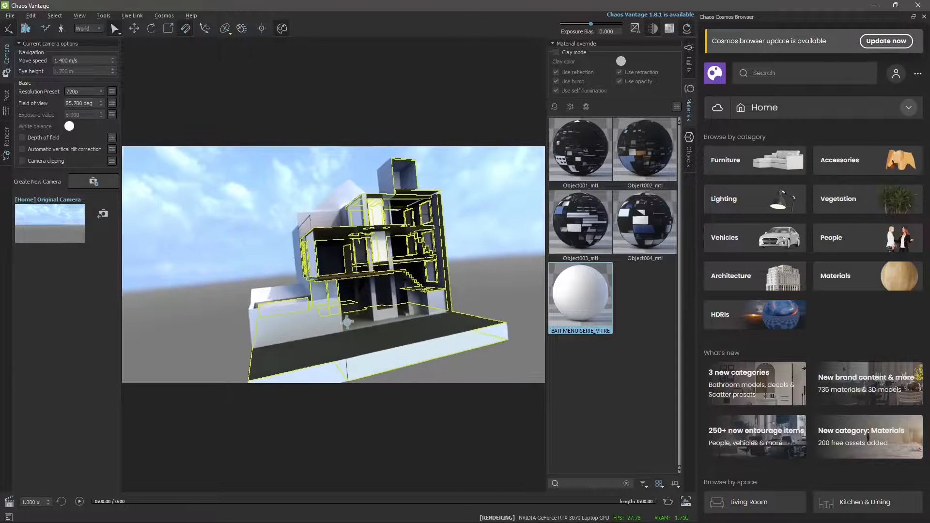
Step: Clear the object selection and undo the last camera move
click(256, 234)
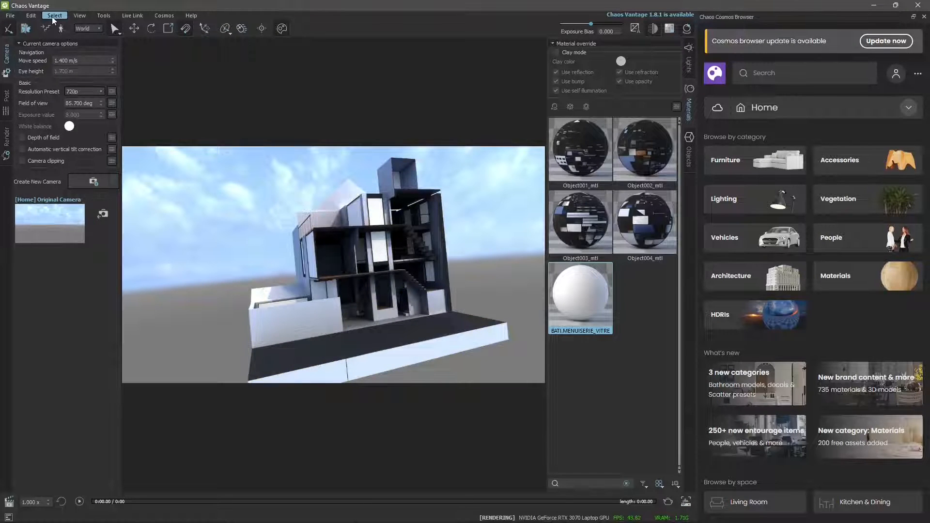
mouse_move(31, 15)
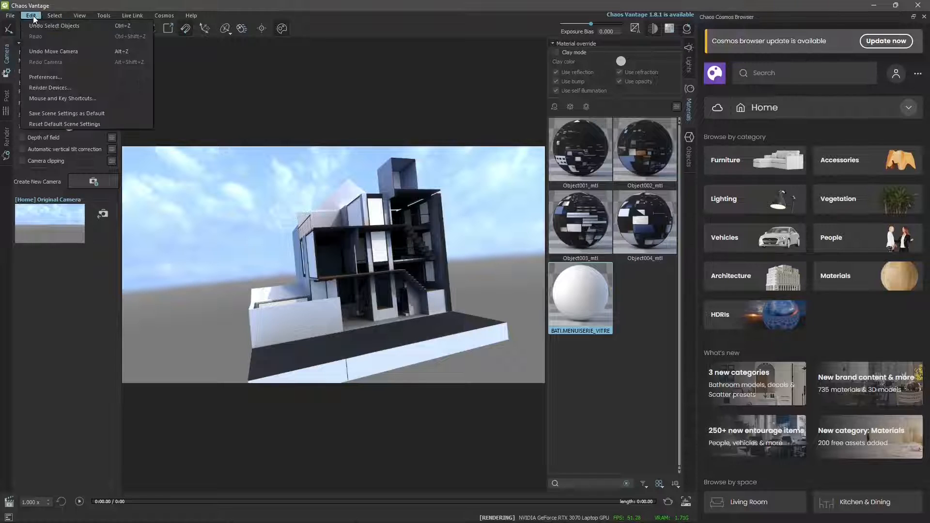
click(125, 52)
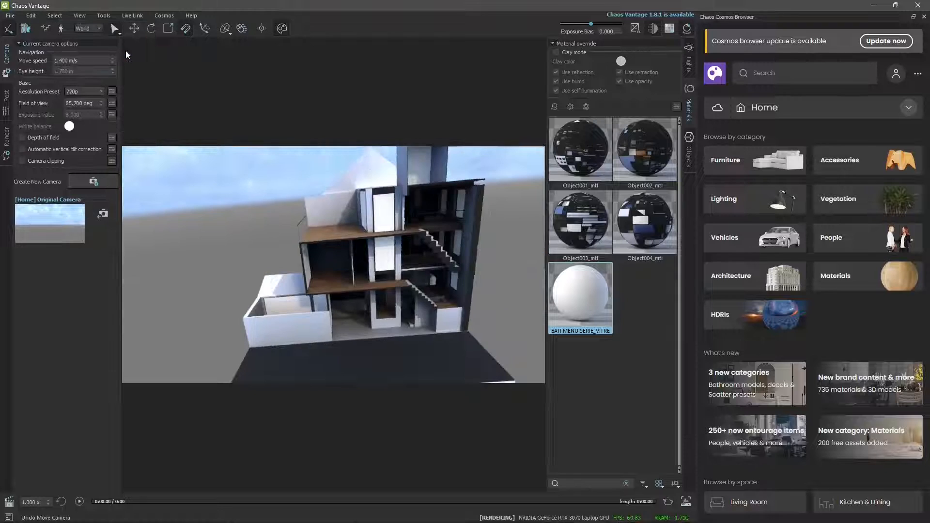
Step: Reframe the house in the viewport and level the camera to straighten the horizon
click(315, 237)
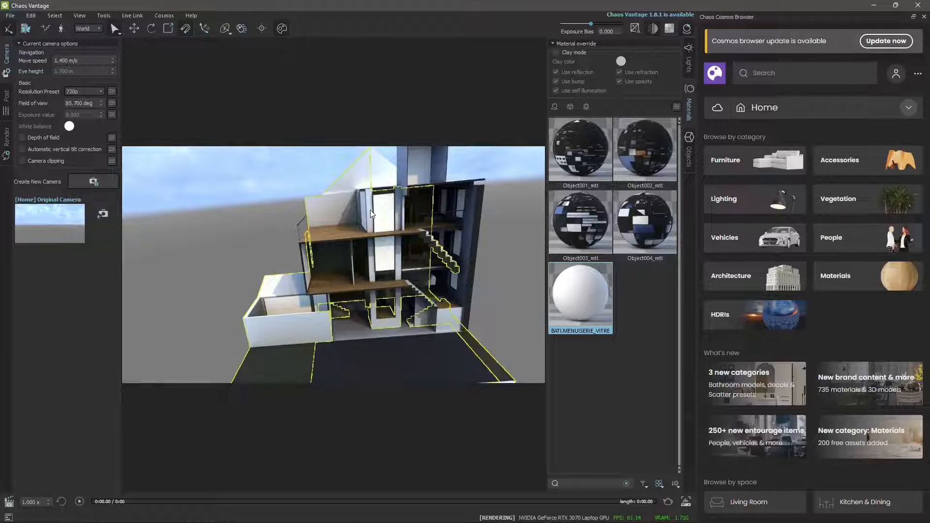
middle_drag(397, 333, 381, 318)
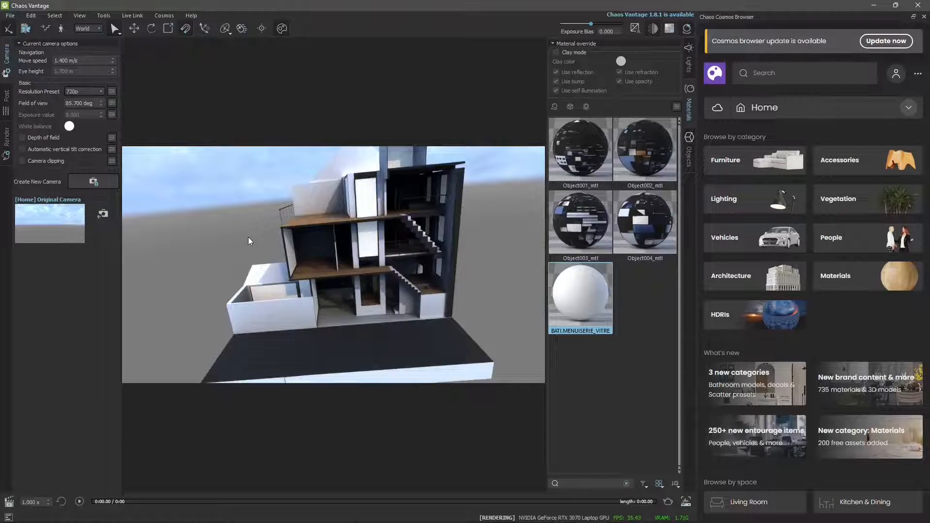
key(x)
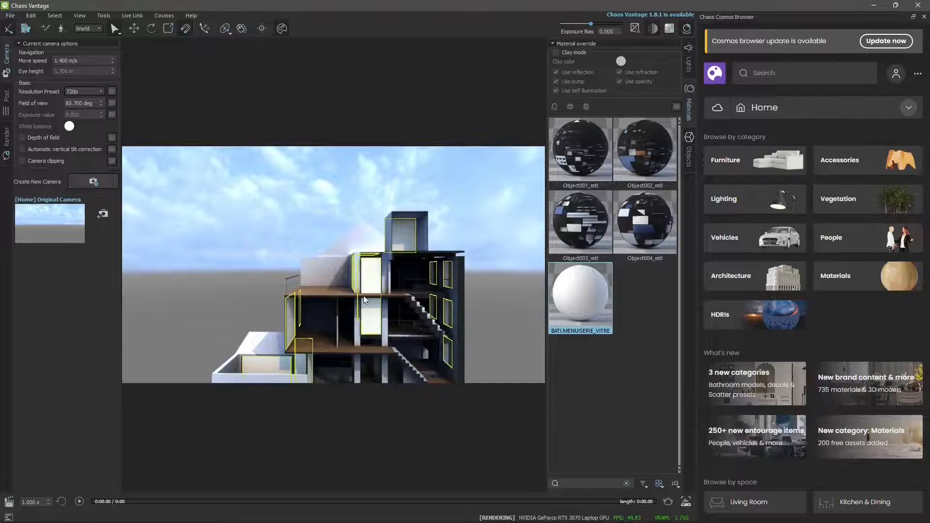
Step: Examine the house's open front in the levelled view, from the ground-floor interior out to the whole facade
middle_drag(364, 293, 329, 271)
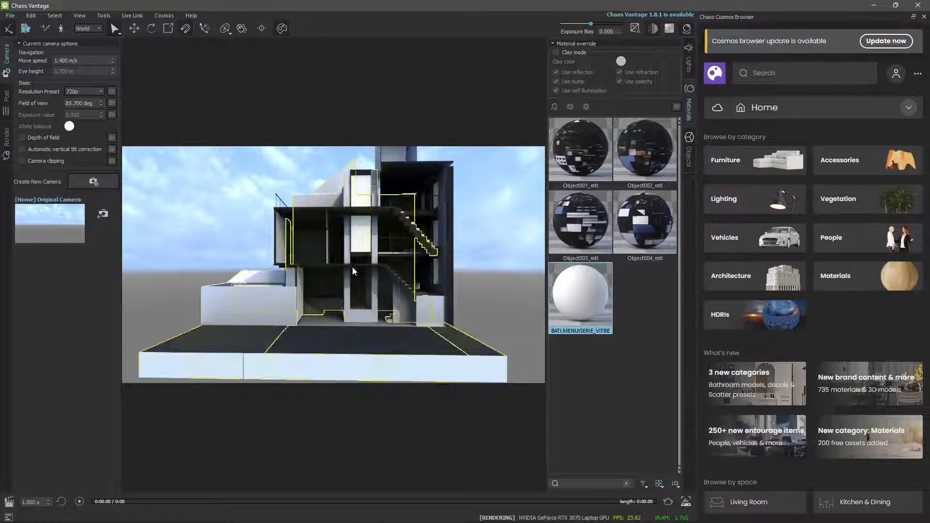
scroll(359, 298, up, 8)
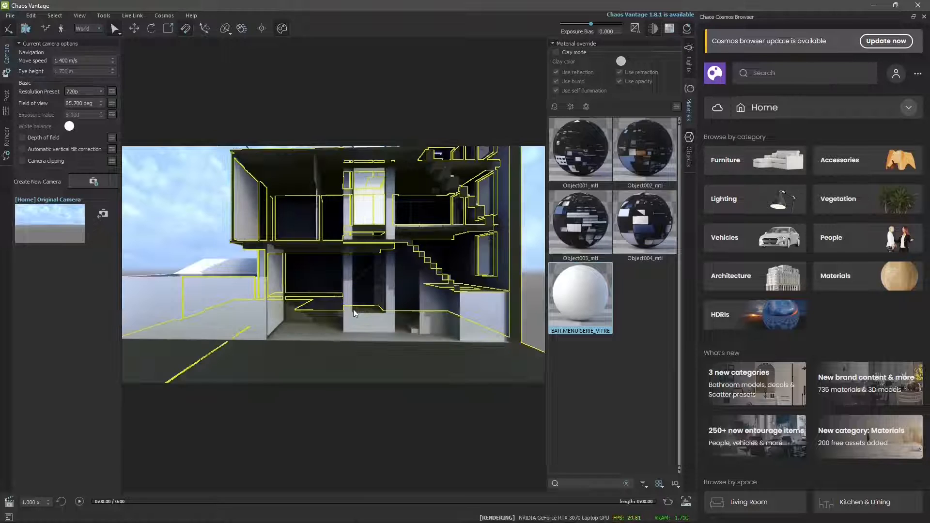
middle_drag(369, 272, 371, 287)
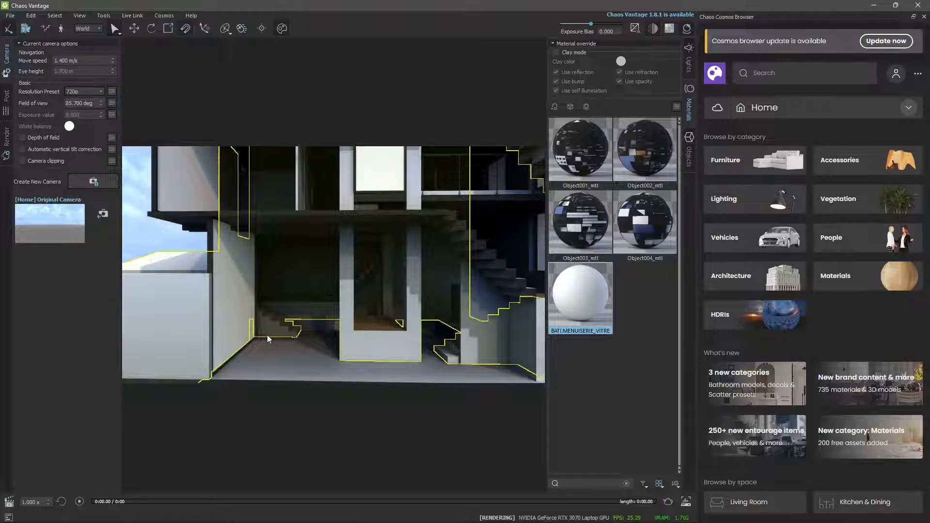
scroll(344, 299, down, 8)
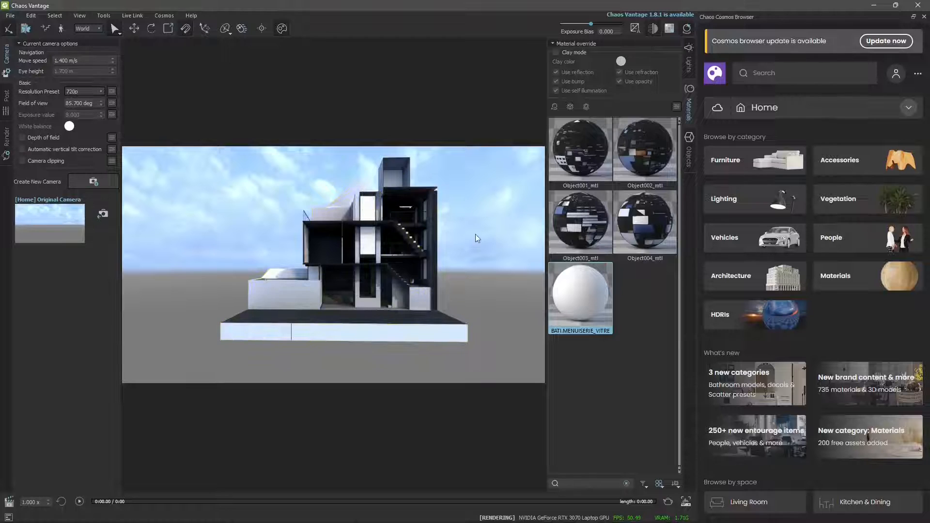
scroll(470, 223, up, 5)
middle_drag(420, 265, 456, 251)
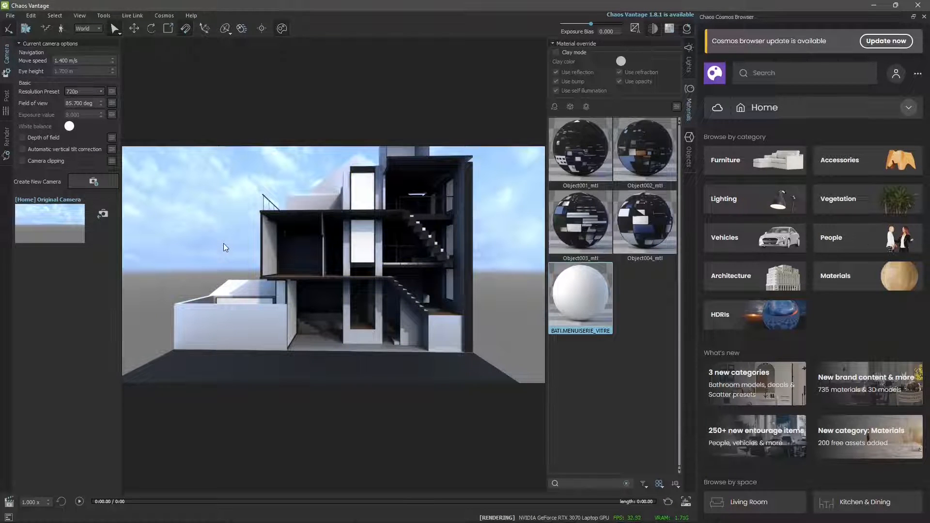
drag(223, 248, 231, 243)
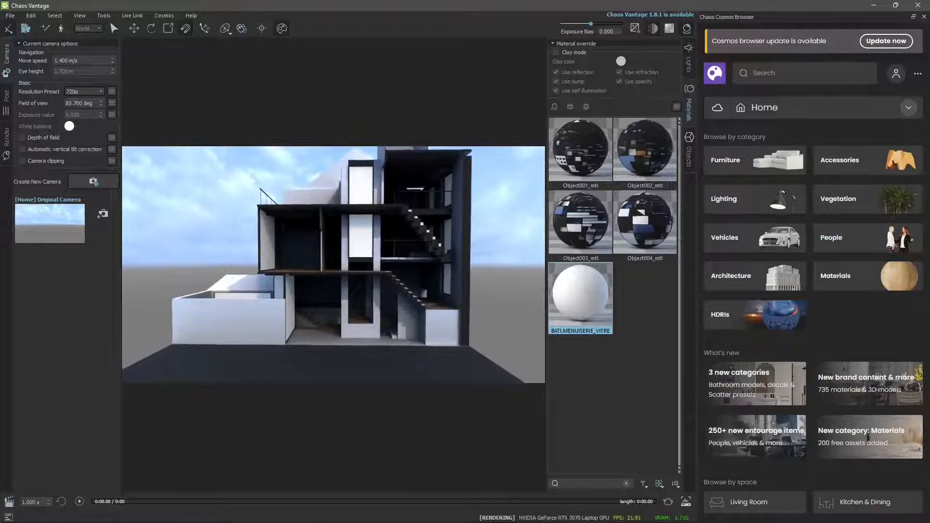
drag(310, 272, 238, 157)
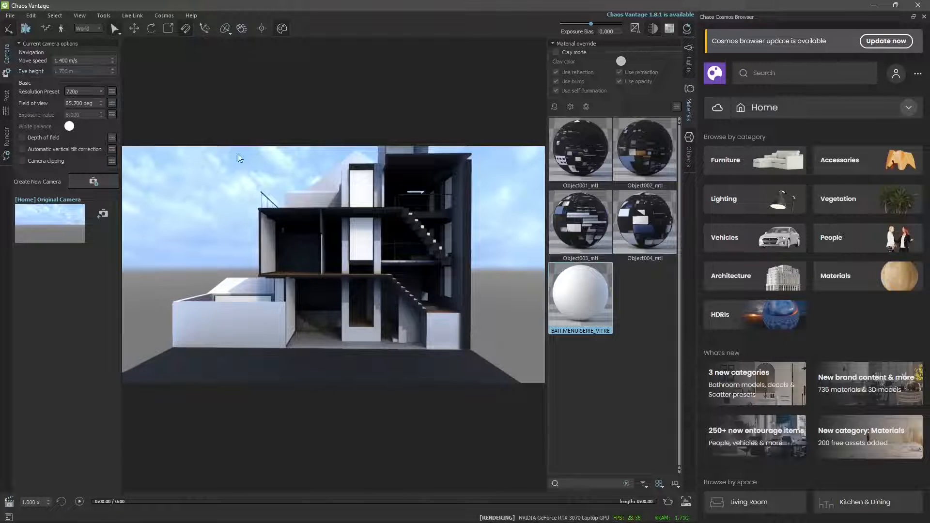
Step: Enter free look mode, fly up to the first-floor rooms and staircases, and leave the mode
click(65, 32)
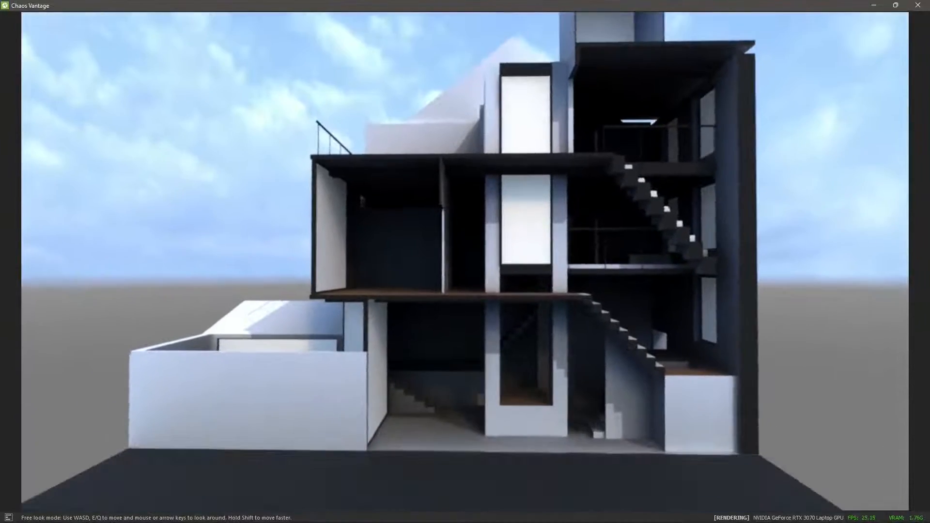
key(w)
key(w)
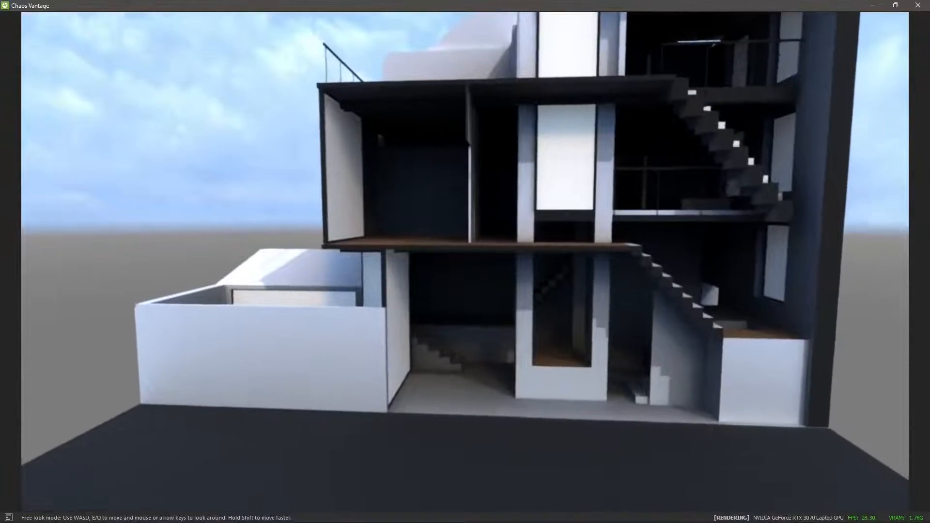
key(w)
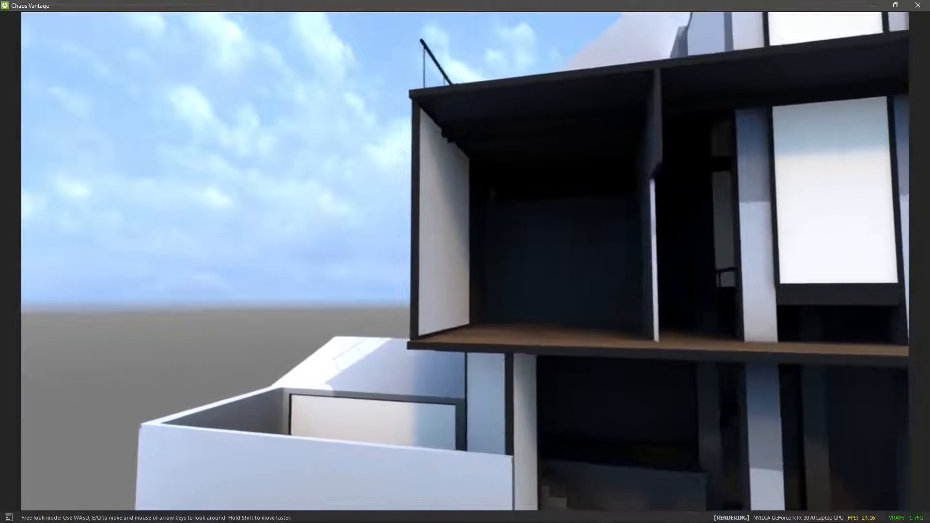
key(d)
key(Escape)
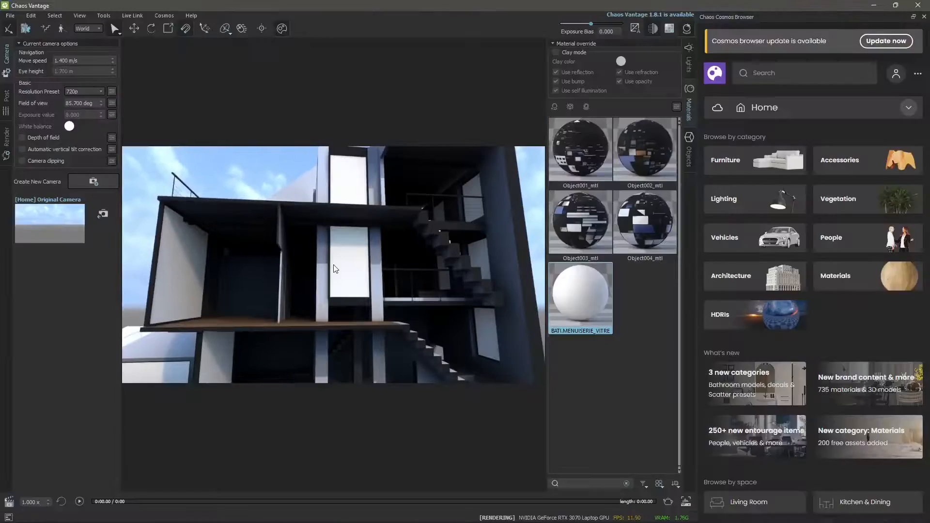
Step: Look around and move the camera toward the lower staircase directly in the normal viewport
click(335, 269)
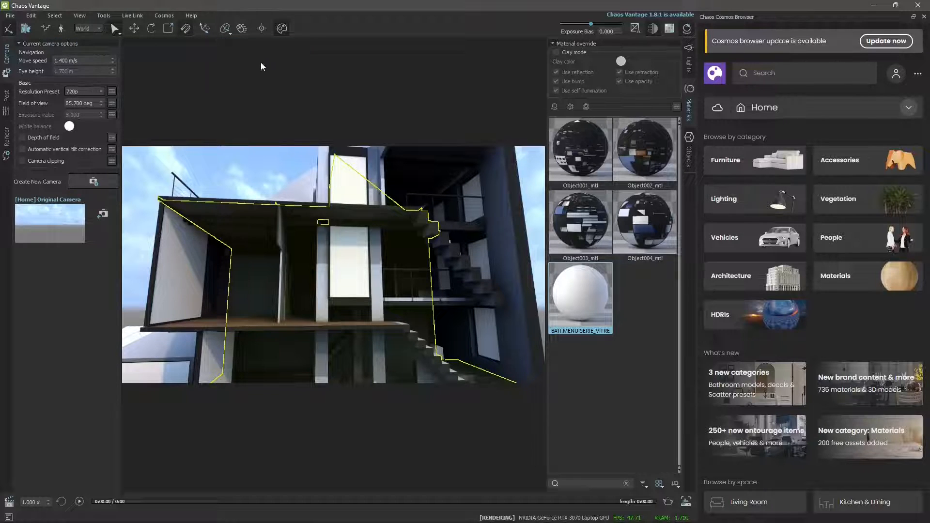
drag(248, 221, 377, 339)
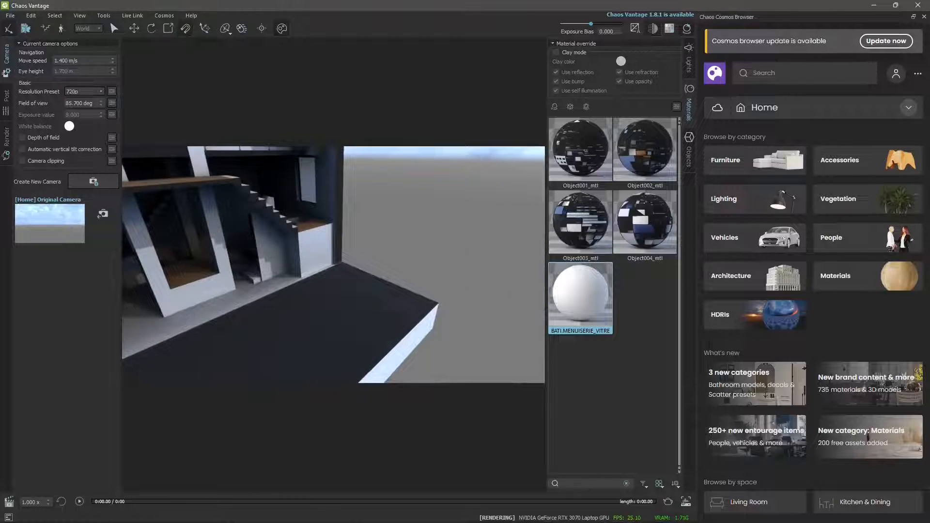
key(a)
key(w)
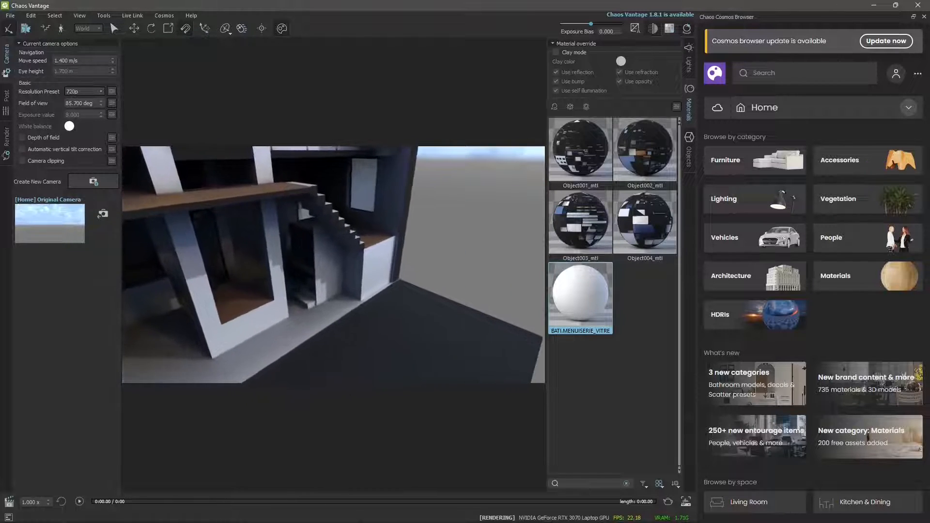
click(257, 245)
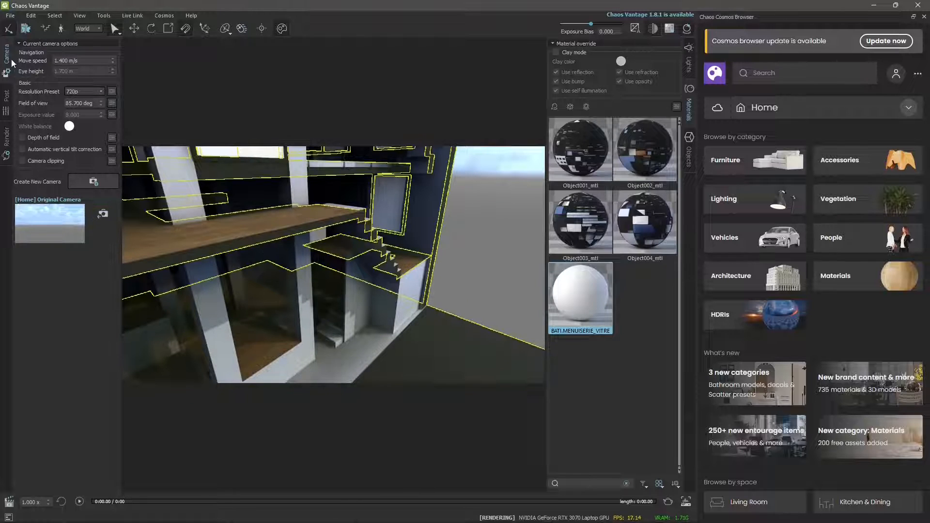
Step: Enable camera collisions and set the move speed to 1.6 m/s and the eye height to 1.8 m
click(45, 28)
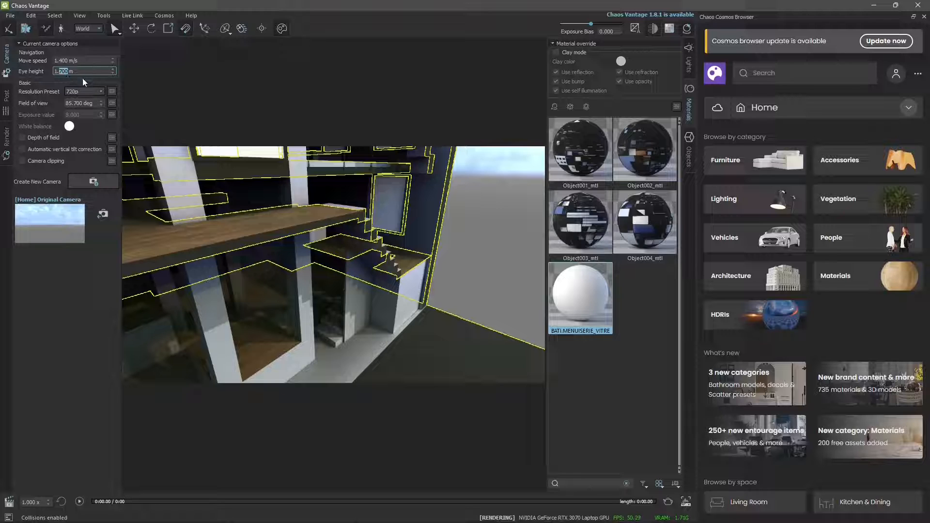
click(86, 61)
click(85, 61)
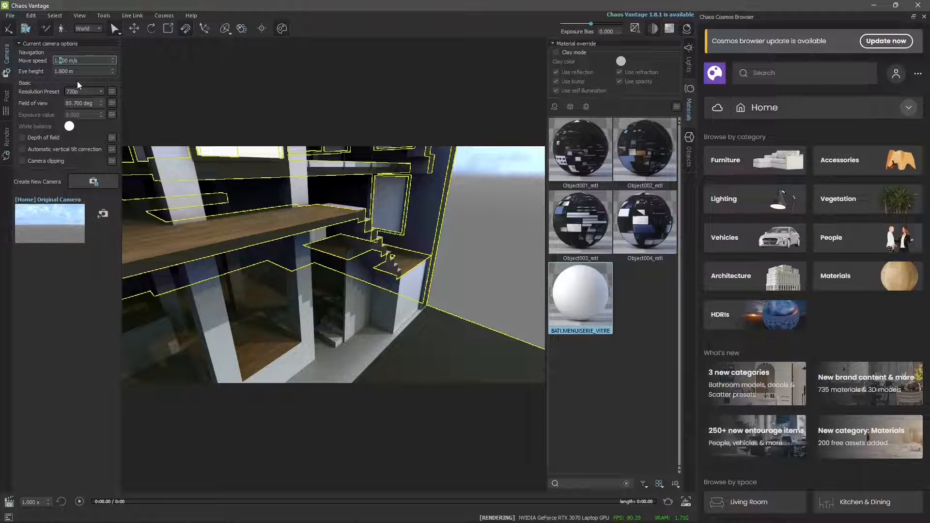
click(88, 71)
Step: Turn on walking mode, walk through the ground floor past the staircases and out along the front, and leave the full-screen view
click(62, 29)
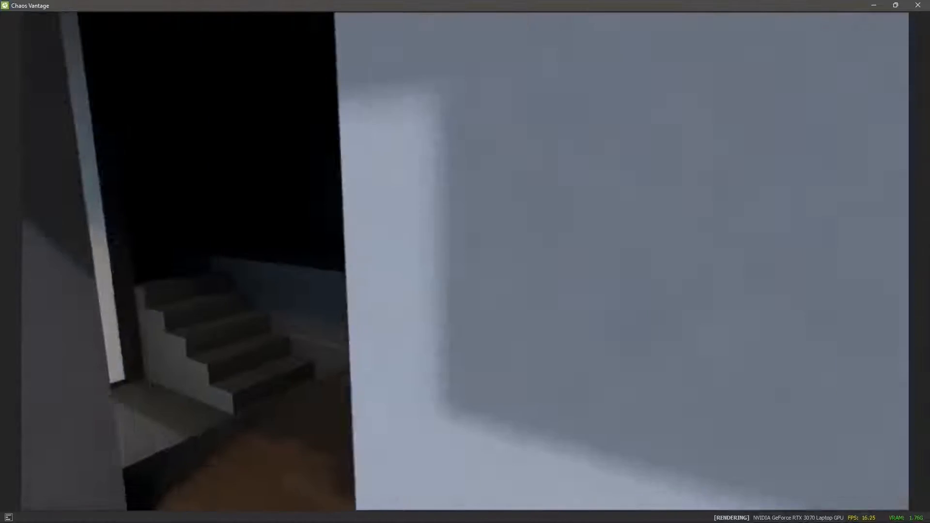
key(w)
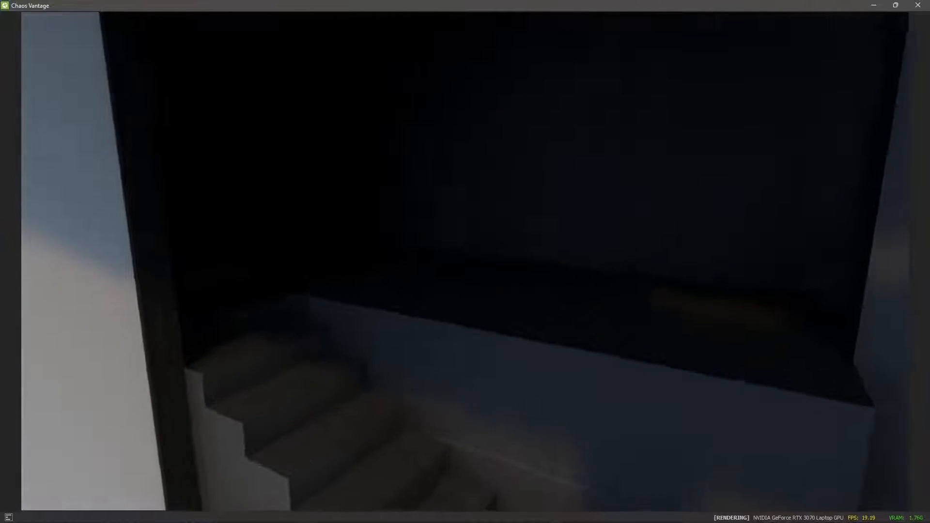
key(w)
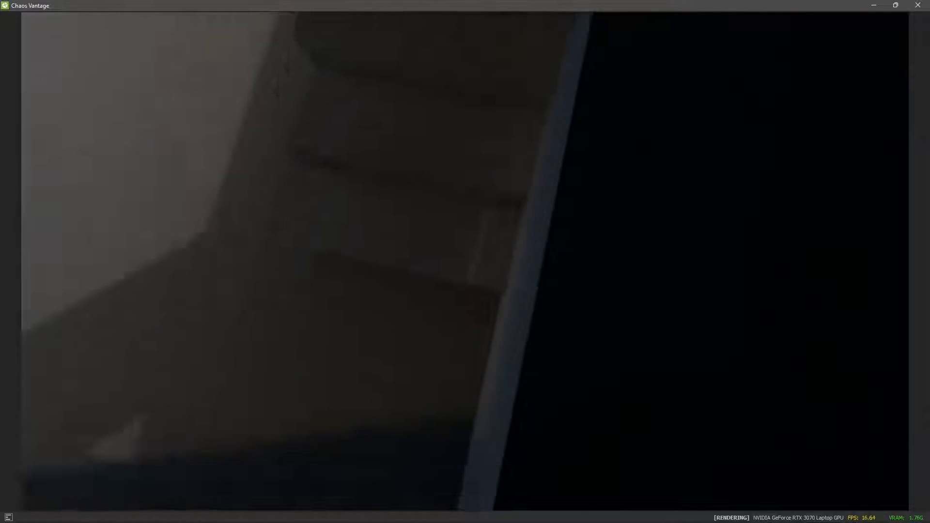
key(w)
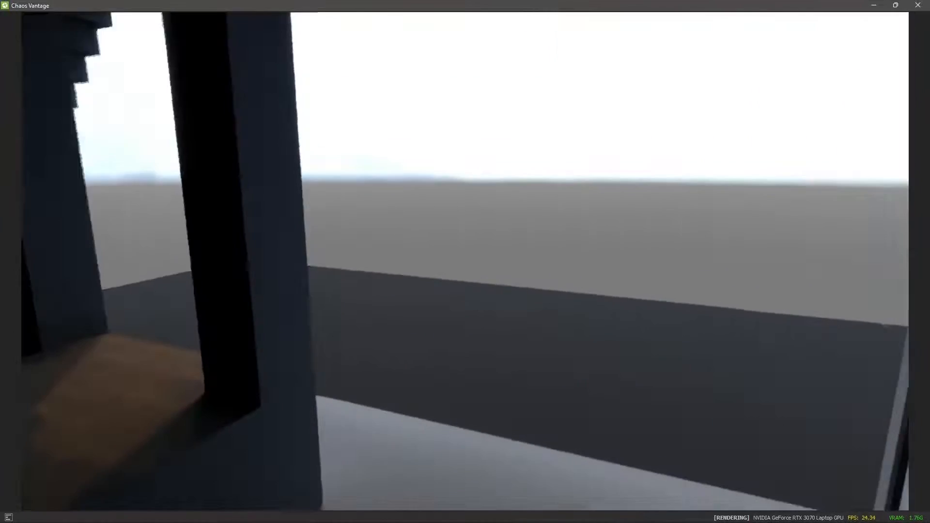
key(w)
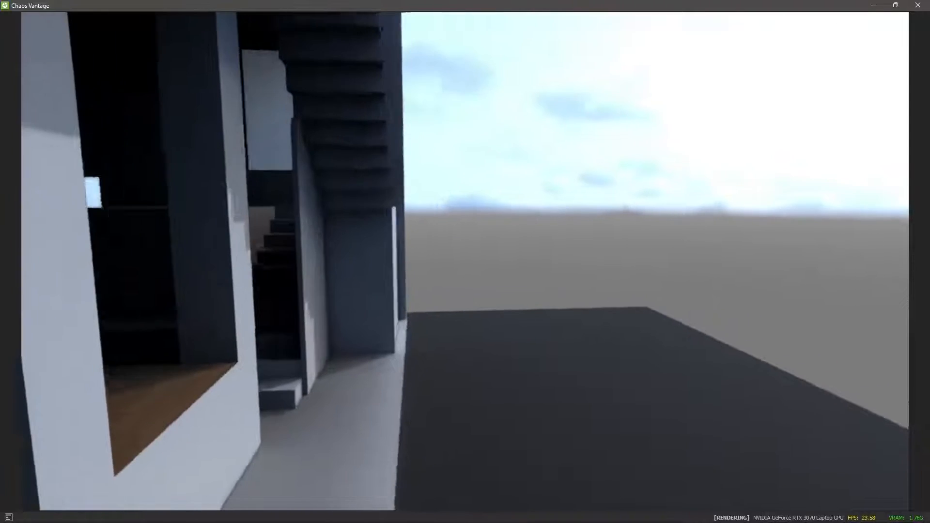
key(w)
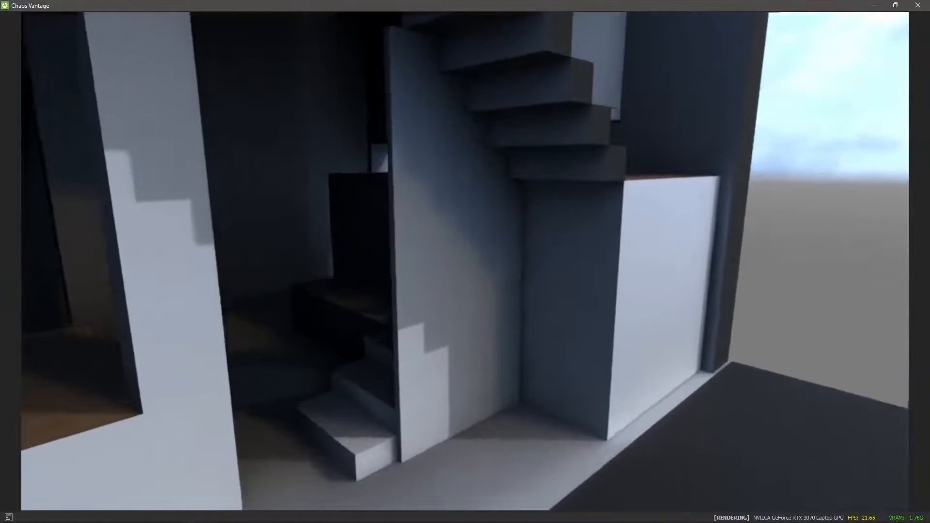
key(w)
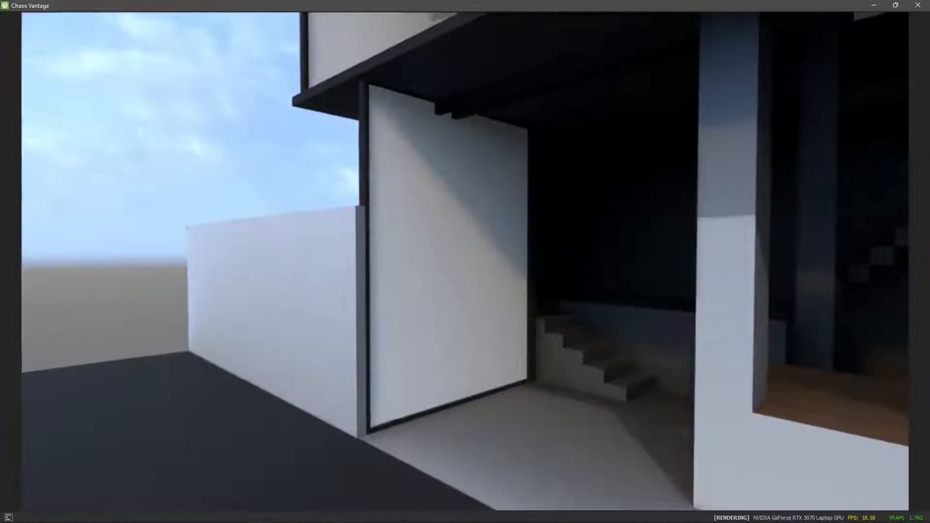
key(F11)
Step: Pull the camera back to frame the whole house from outside and clear the object selection
scroll(391, 298, down, 10)
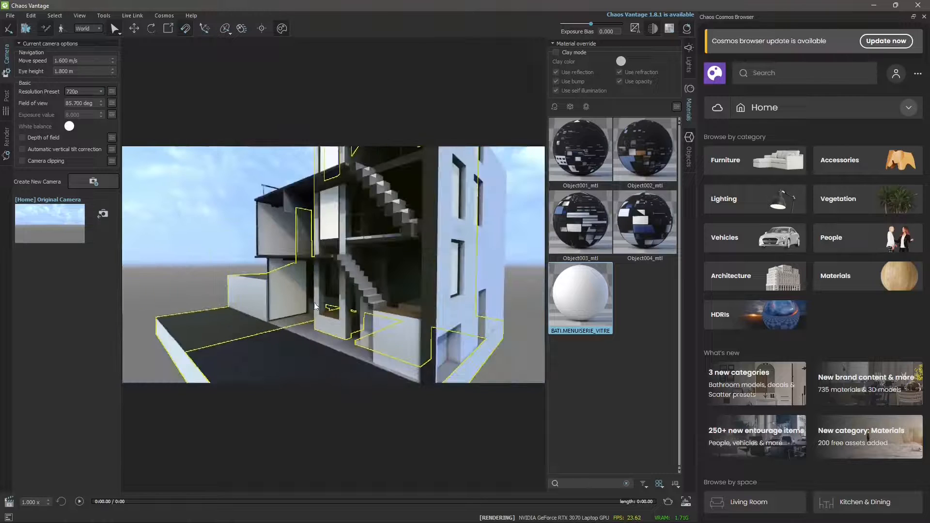
click(299, 308)
click(243, 196)
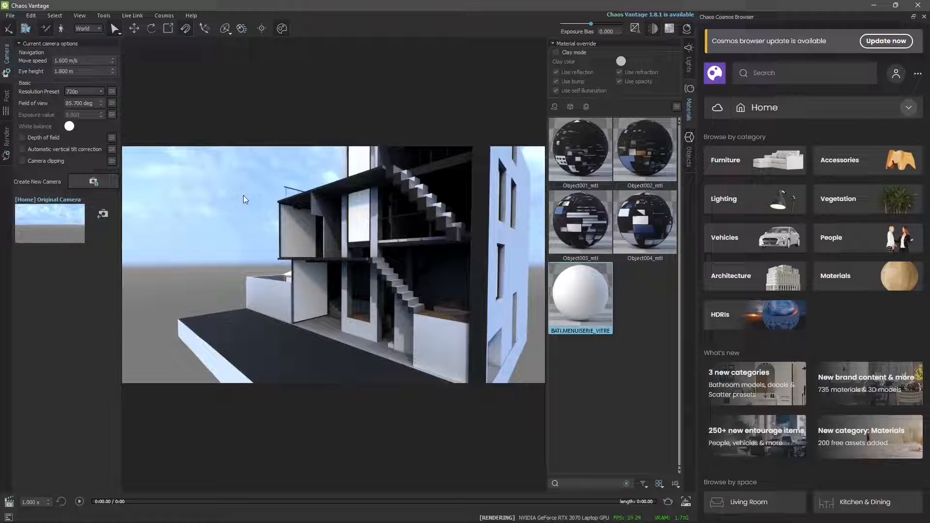
Step: Start a new empty scene and discard the unsaved changes to the current one
click(14, 20)
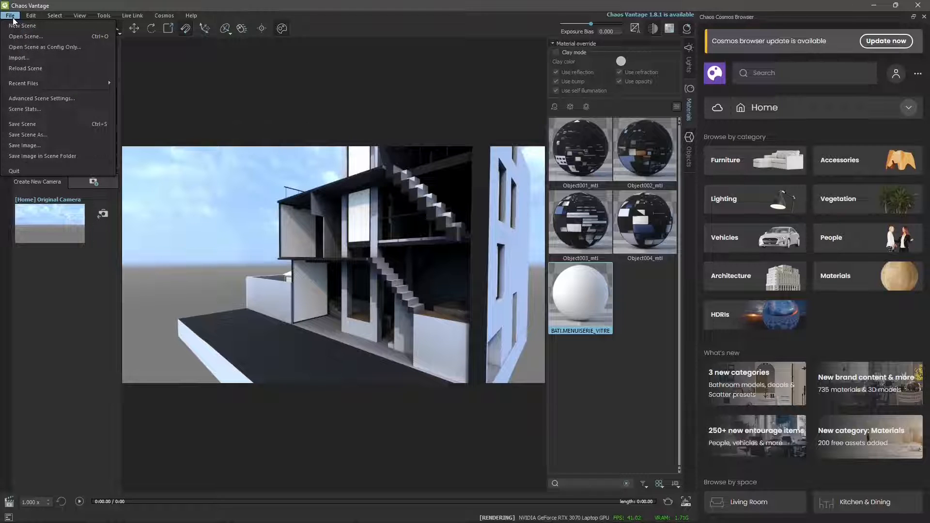
click(17, 25)
click(547, 280)
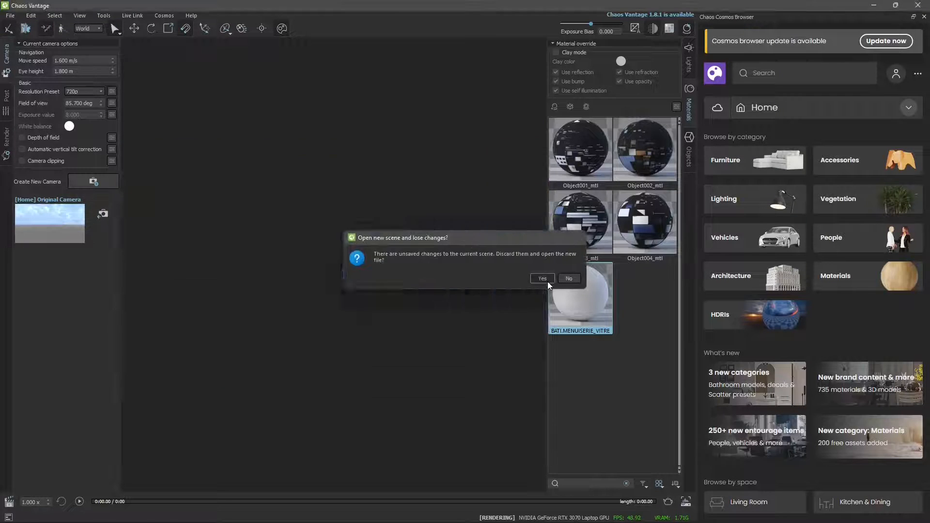